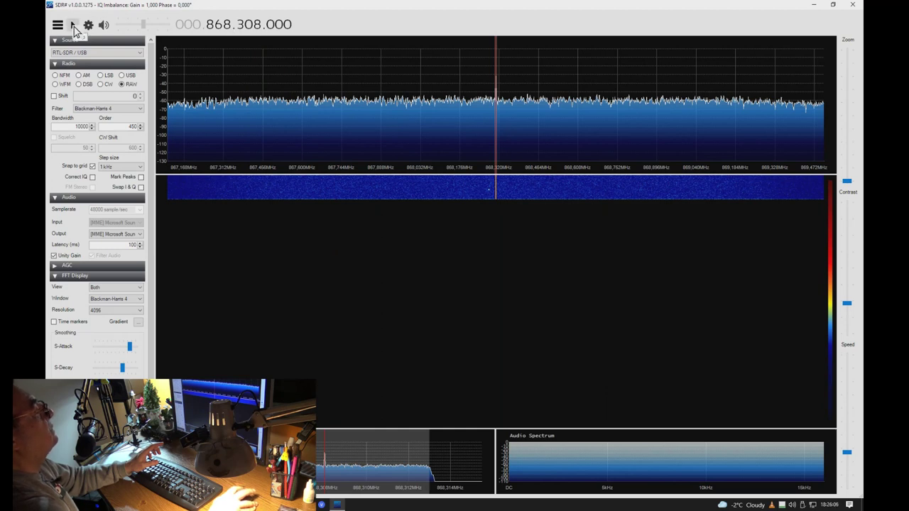
Start receiving in SDR# and nudge the tuning up to 868.322 MHz.
left_click(73, 26)
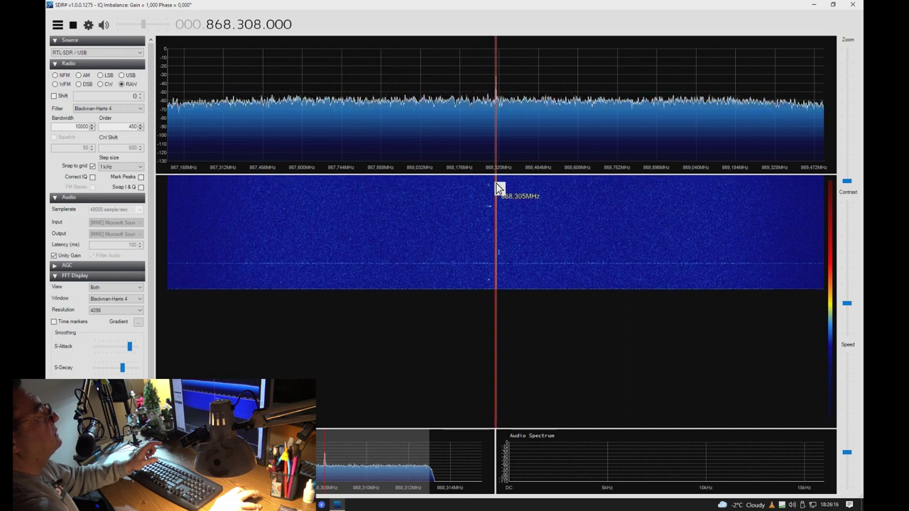
scroll(488, 225, "up", 14)
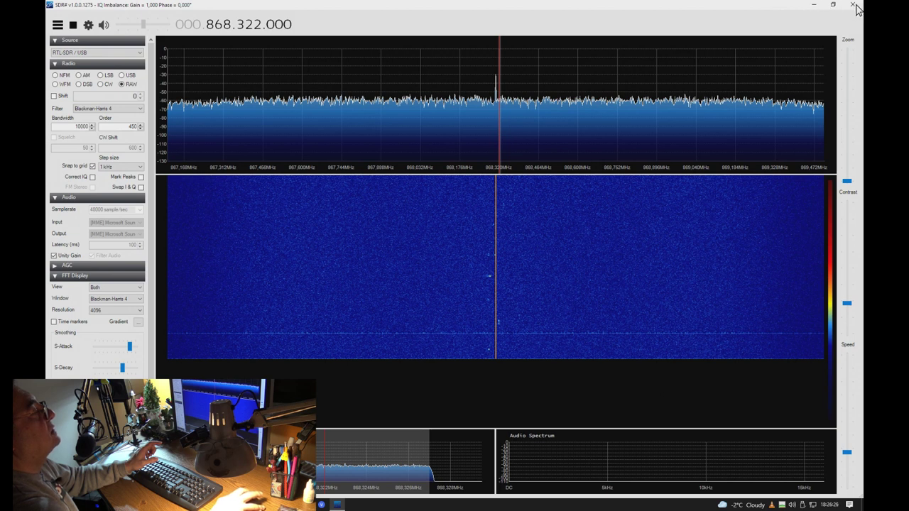
Close SDR#, start receiving in SDR# Studio, and pan to 868.480 MHz (867.1–868.9 MHz span).
left_click(854, 6)
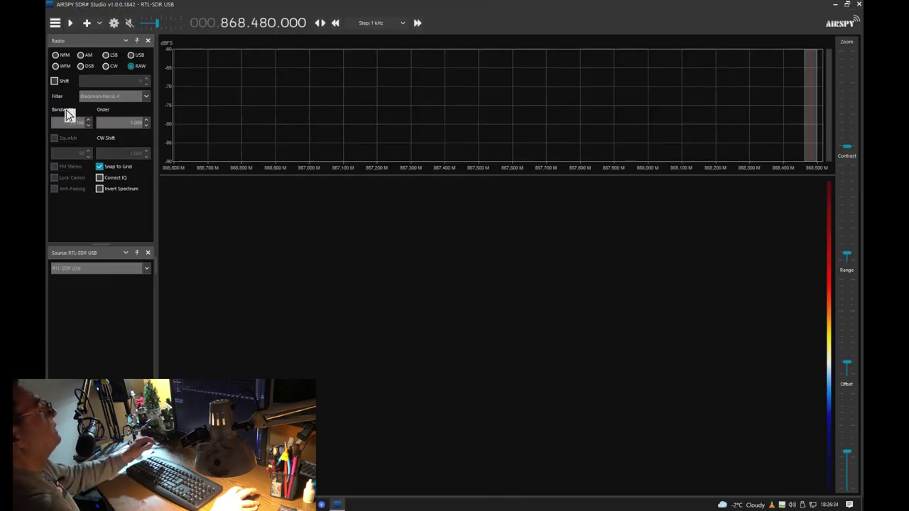
left_click(71, 24)
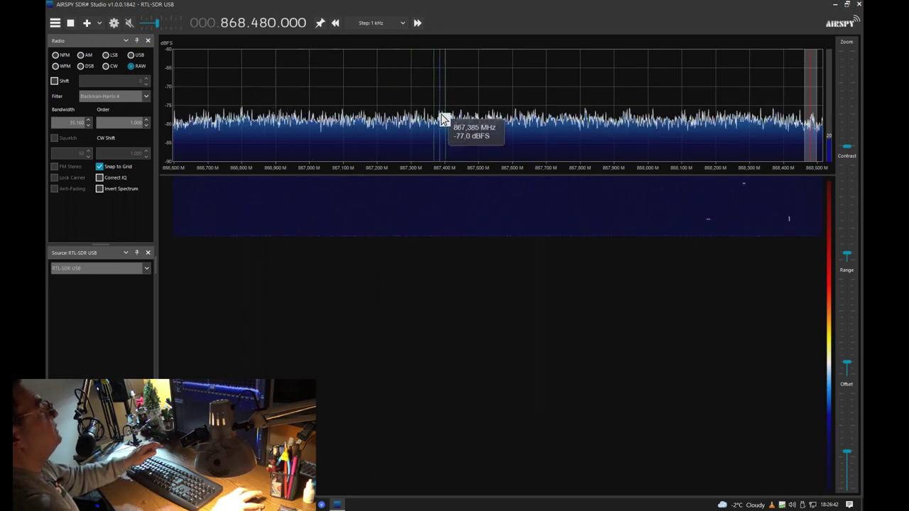
left_click_drag(458, 106, 301, 118)
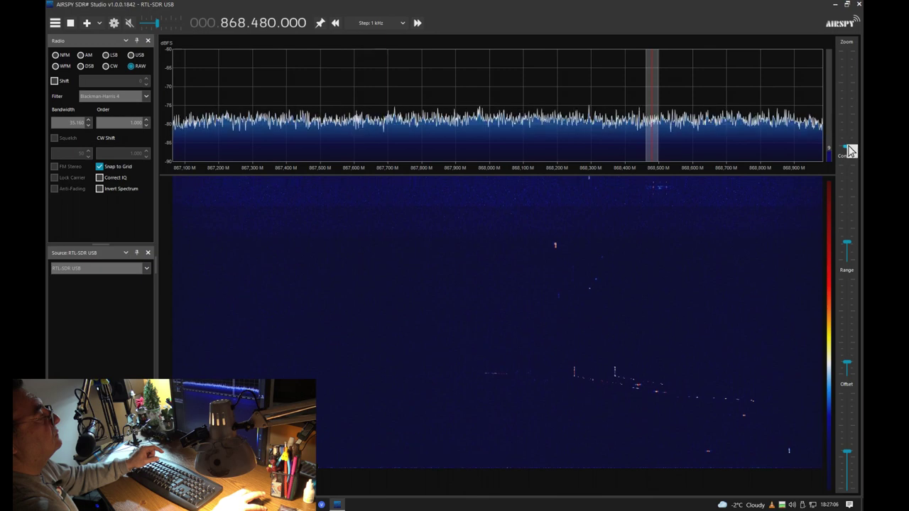
Zoom the spectrum in to about 867.3–868.9 MHz, staying tuned at 868.480 MHz.
scroll(850, 150, "up", 1)
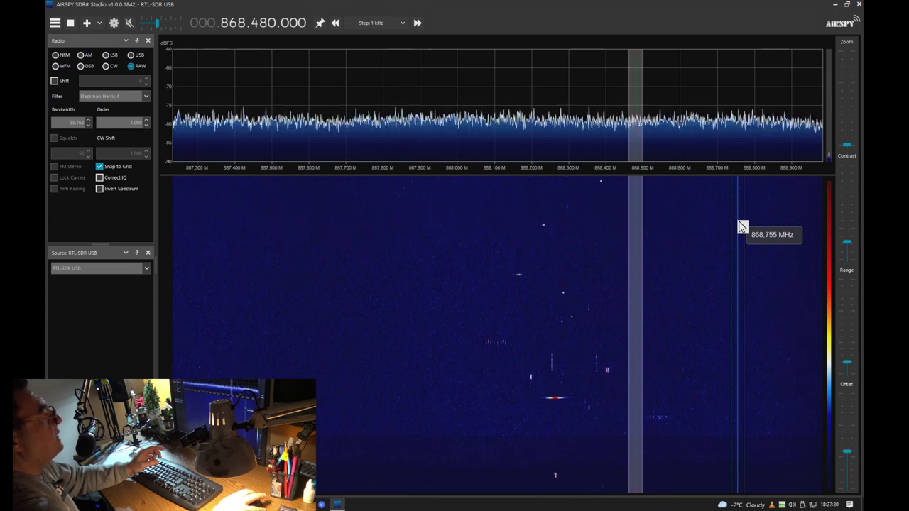
left_click(116, 23)
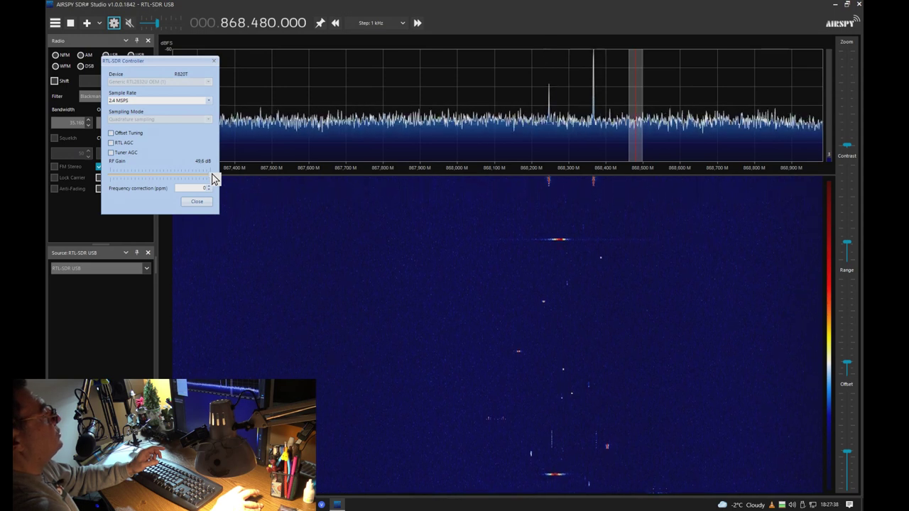
left_click(309, 6)
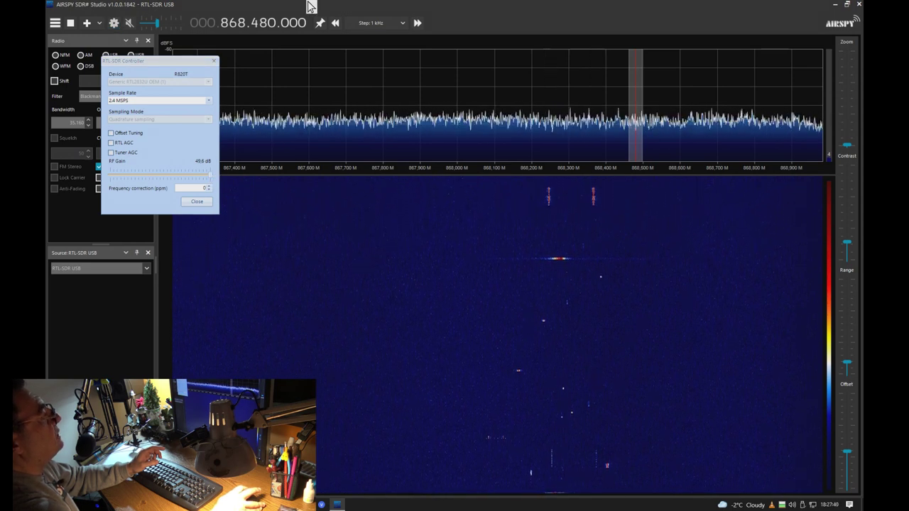
left_click(215, 61)
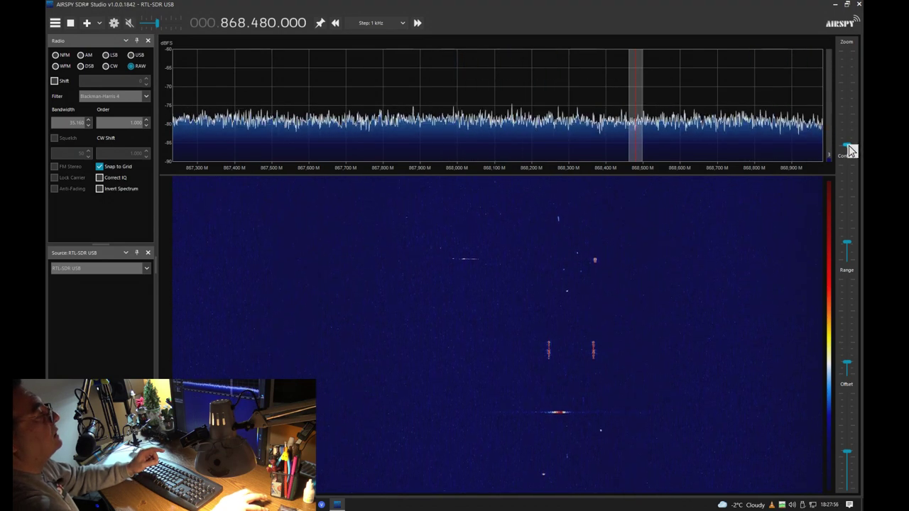
Zoom the spectrum back out and tune down to 824.480 MHz (about 823.1–824.9 MHz).
left_click_drag(850, 151, 852, 155)
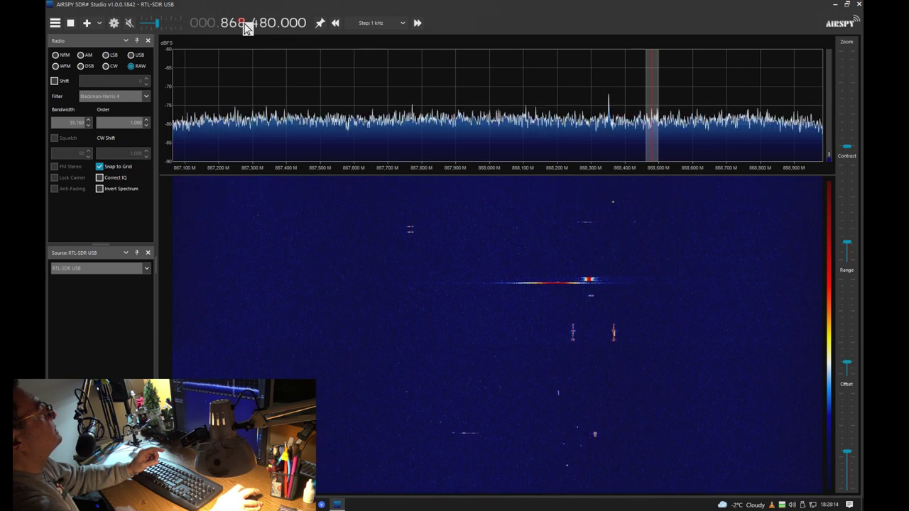
scroll(244, 23, "down", 11)
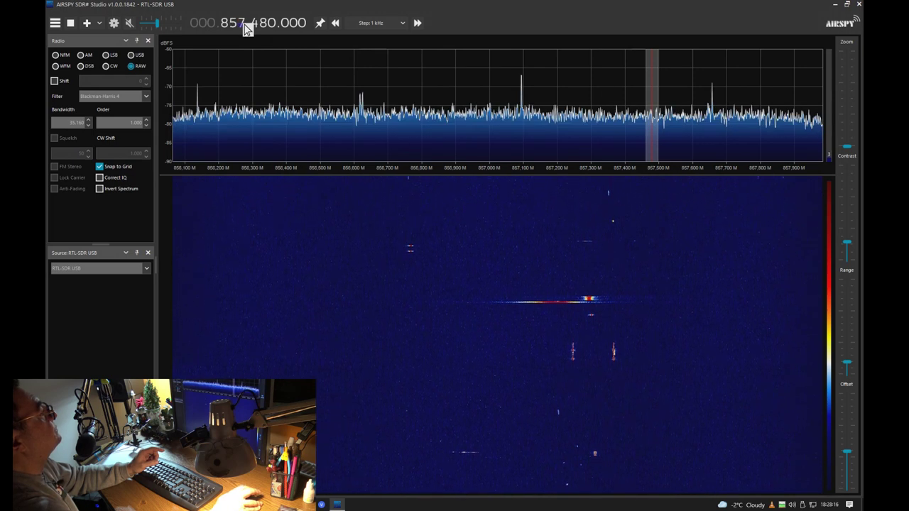
scroll(244, 24, "down", 18)
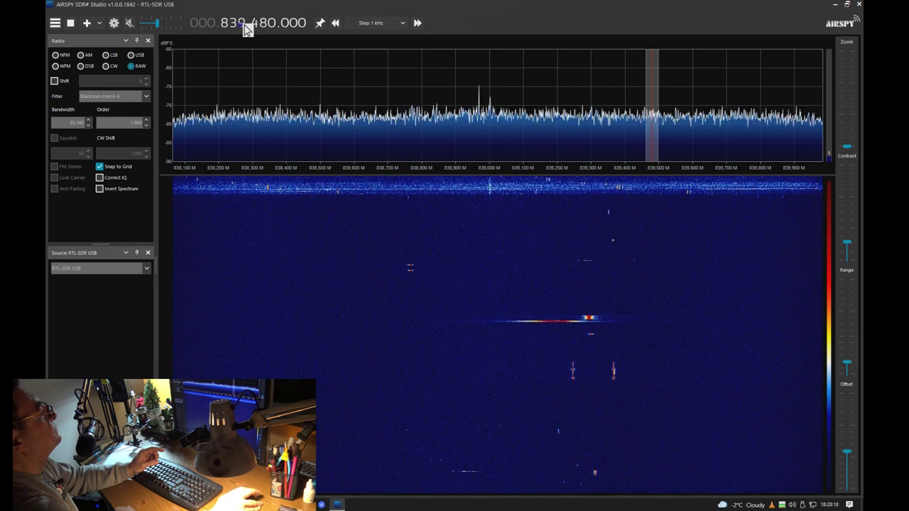
scroll(245, 25, "down", 18)
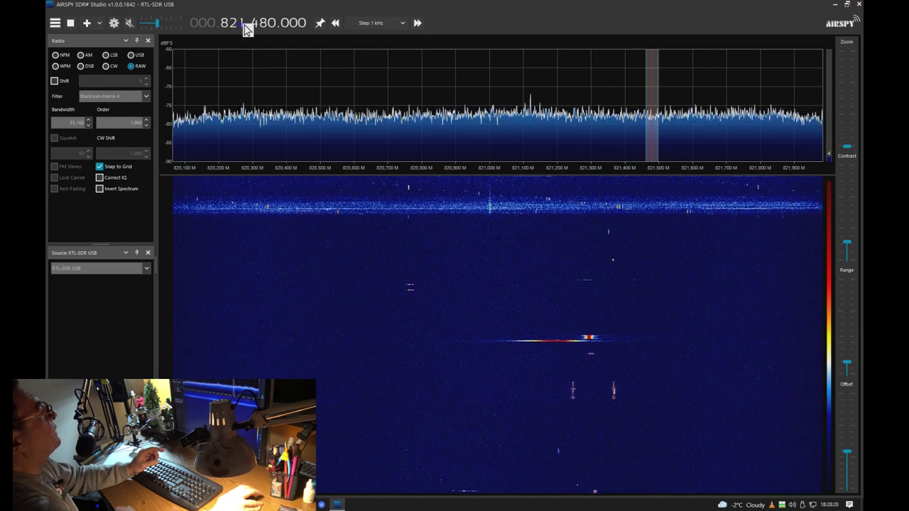
scroll(244, 25, "down", 5)
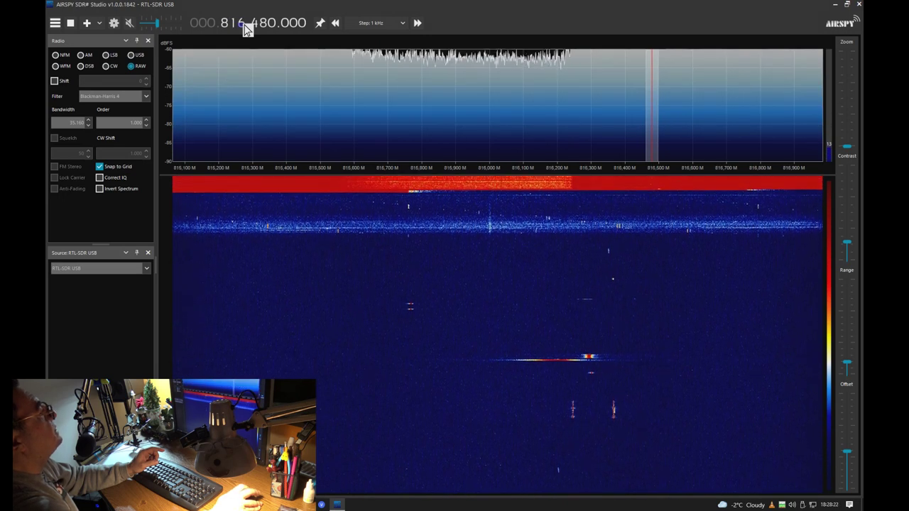
scroll(244, 25, "up", 6)
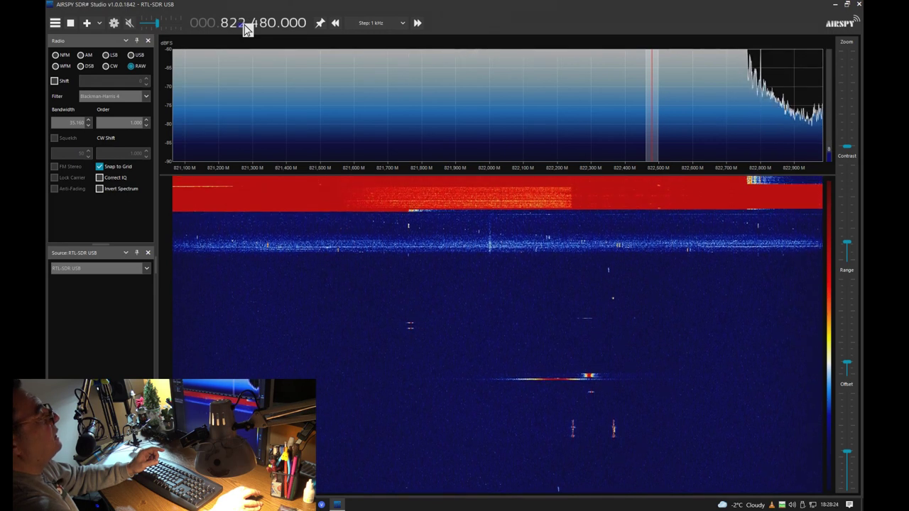
scroll(244, 25, "up", 2)
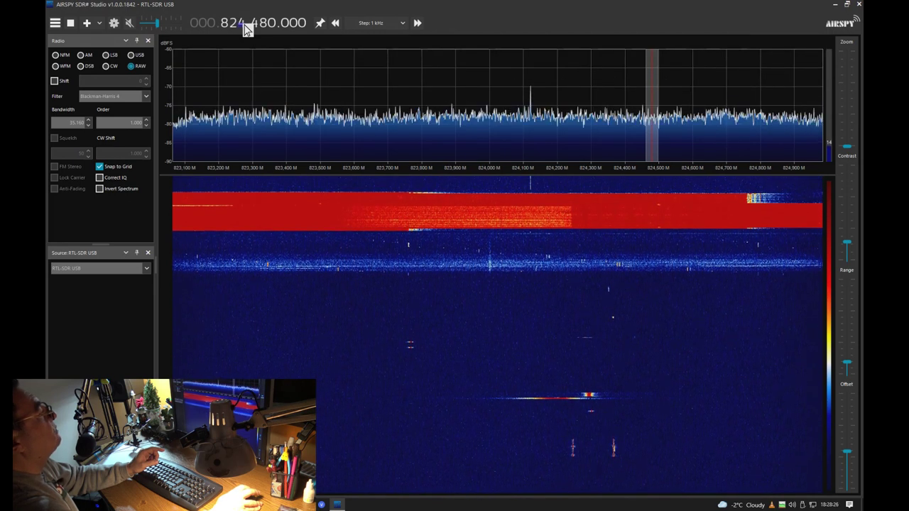
Lower the RF gain from 49.6 dB in the RTL-SDR controller settings.
left_click(114, 23)
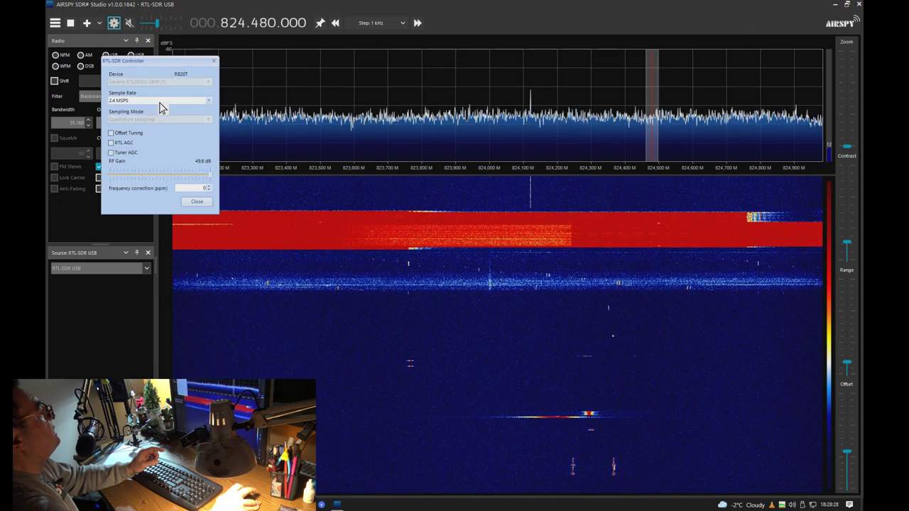
left_click_drag(213, 180, 152, 178)
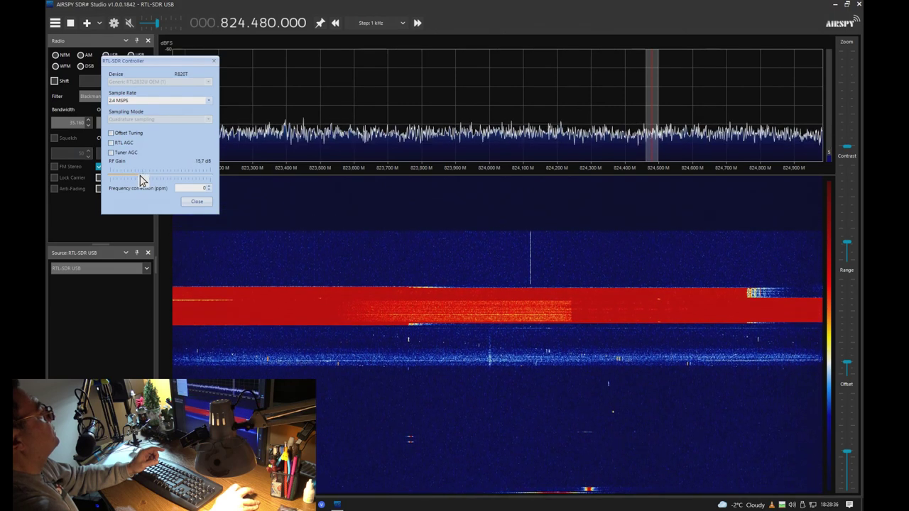
left_click(215, 61)
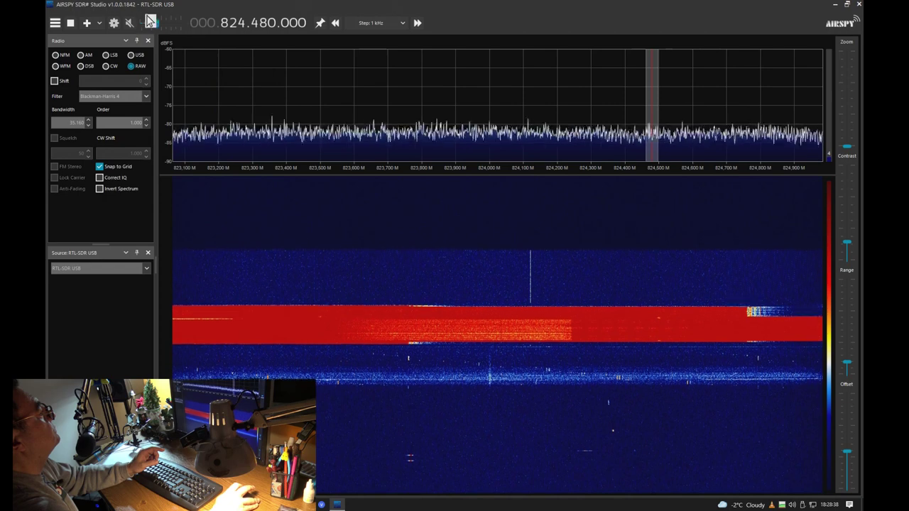
Step the tuned frequency down 1 MHz at a time to 809.480 MHz.
left_click(245, 28)
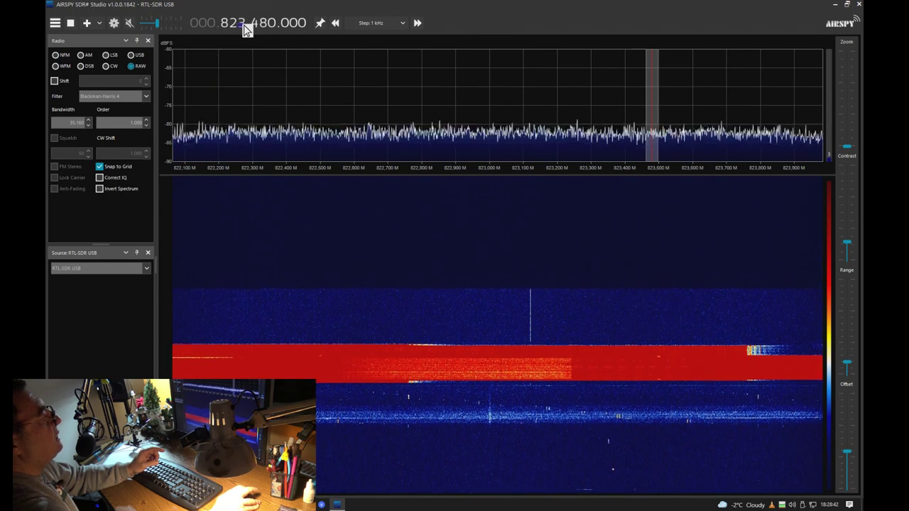
left_click(245, 29)
left_click(245, 29)
left_click(244, 29)
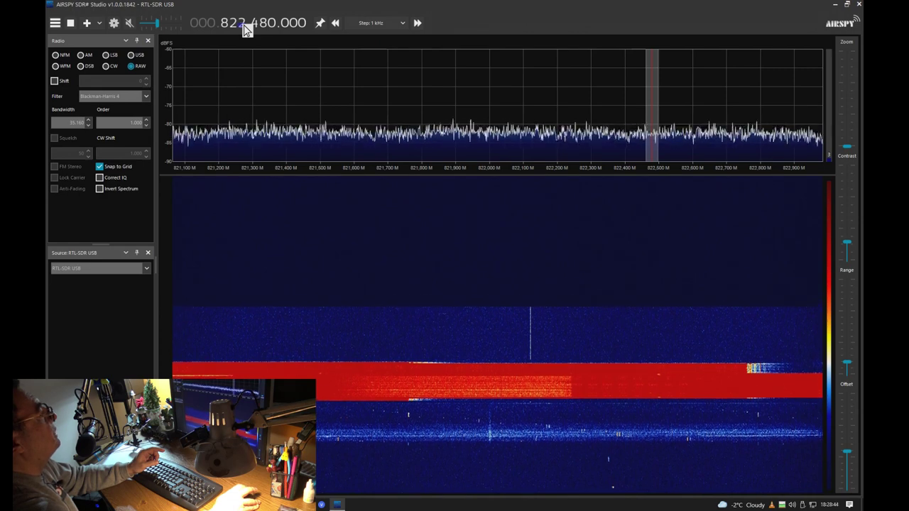
left_click(245, 29)
left_click(245, 29)
left_click(245, 28)
left_click(245, 28)
left_click(245, 28)
left_click(245, 28)
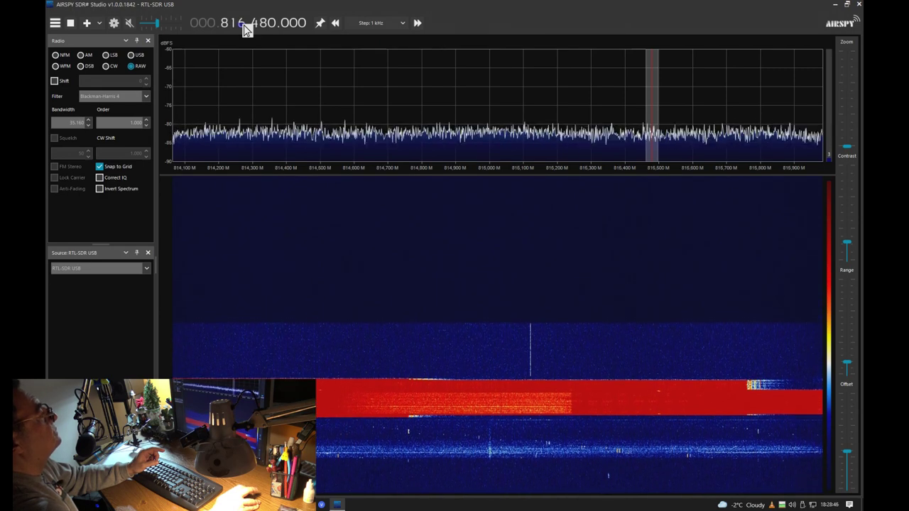
left_click(245, 28)
left_click(245, 29)
left_click(245, 28)
left_click(245, 28)
left_click(245, 29)
left_click(74, 24)
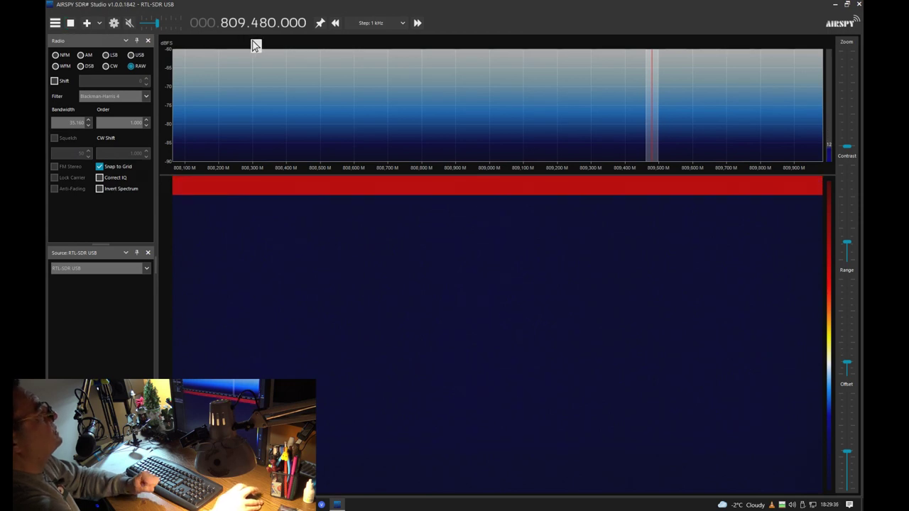
Drop the RF gain to 2.7 dB in the RTL-SDR controller and close it.
left_click(113, 22)
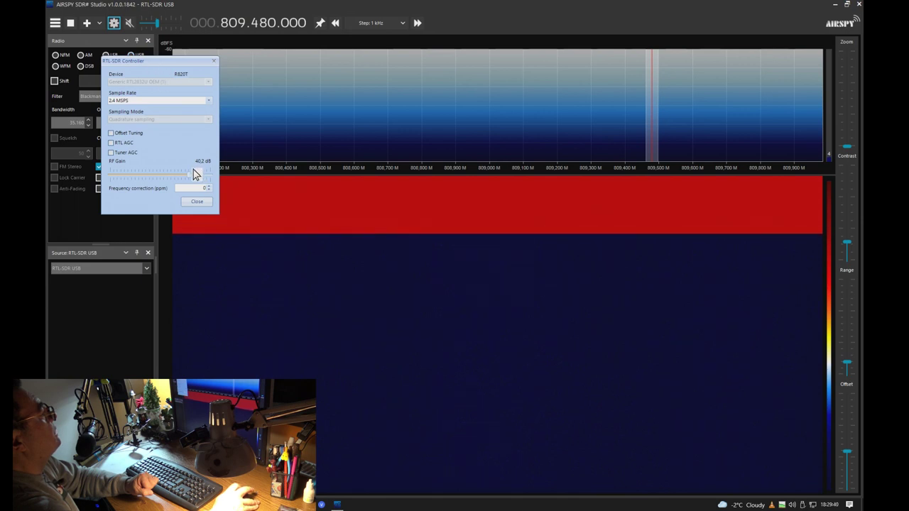
left_click_drag(191, 175, 122, 185)
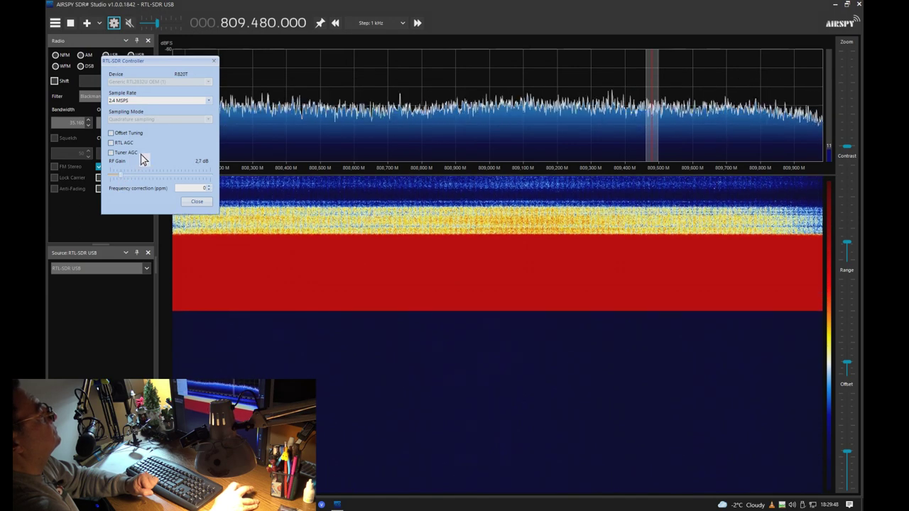
left_click(214, 61)
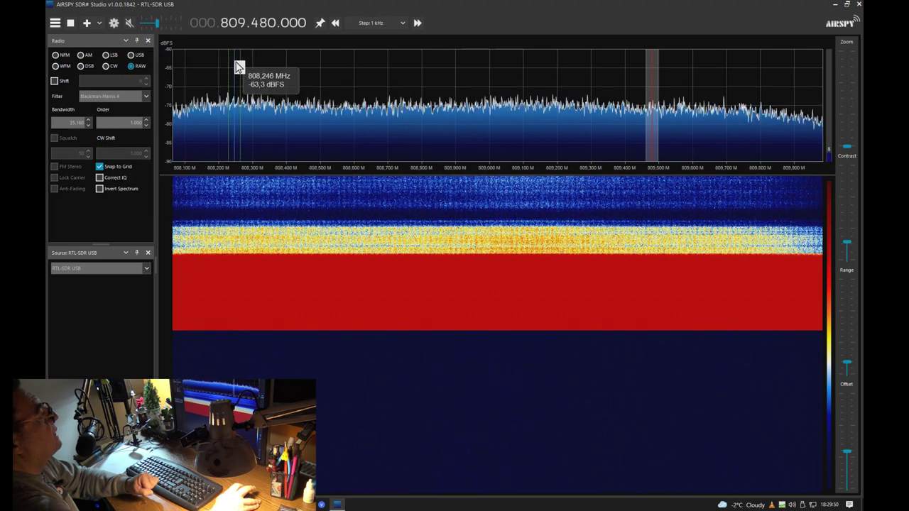
Sweep the tuning down past 800 MHz, then settle on 866.480 MHz.
scroll(249, 23, "up", 5)
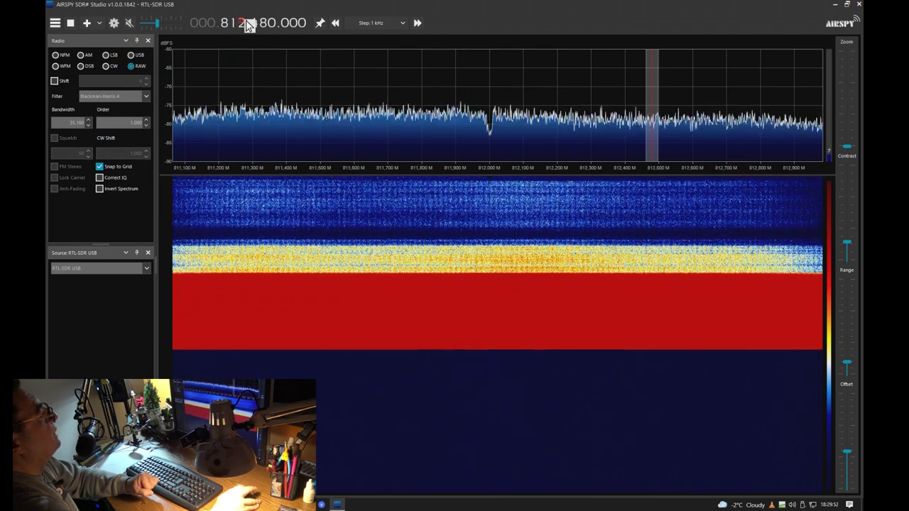
scroll(248, 23, "up", 7)
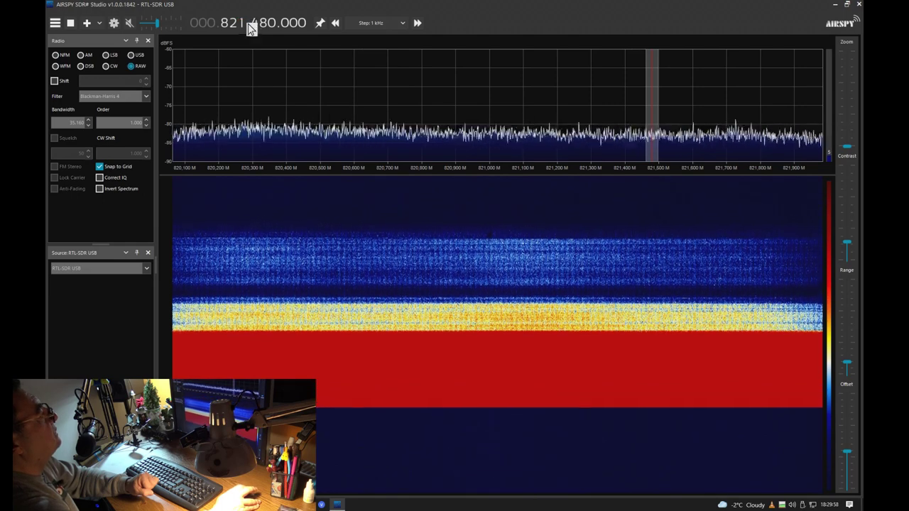
scroll(246, 30, "down", 5)
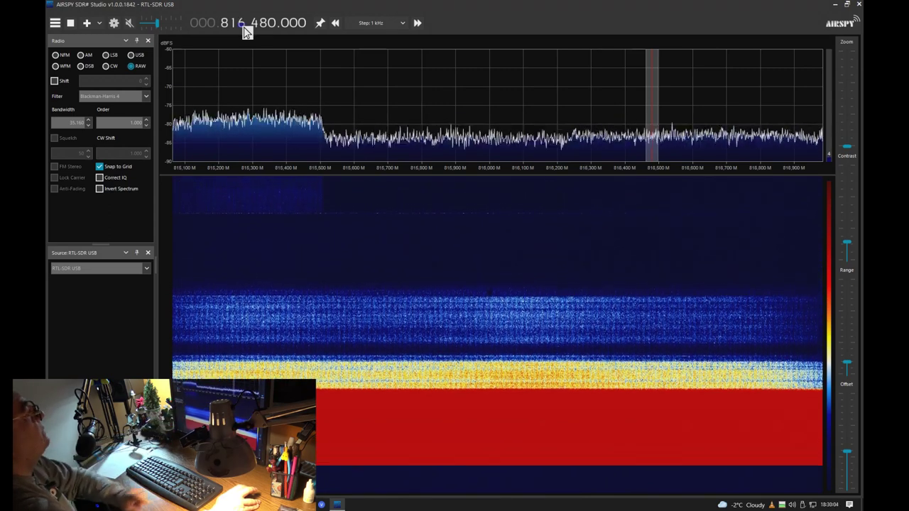
scroll(246, 32, "down", 4)
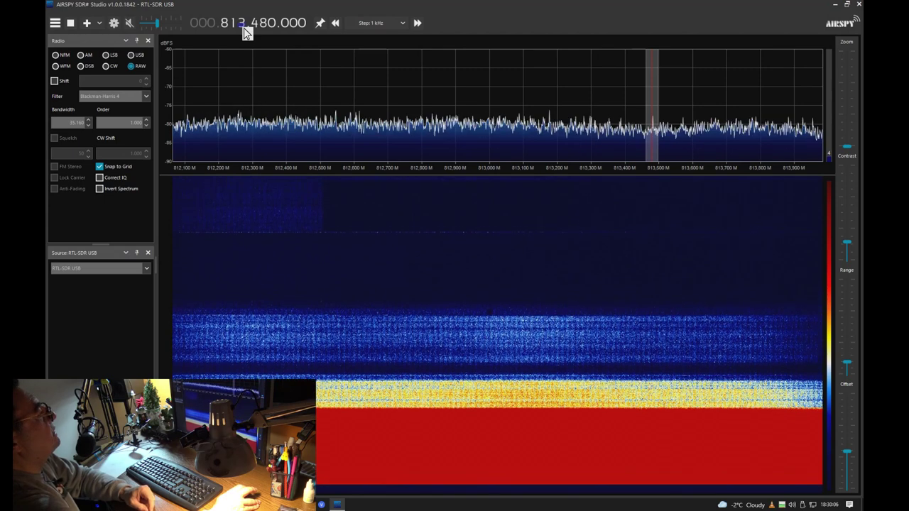
scroll(246, 32, "down", 6)
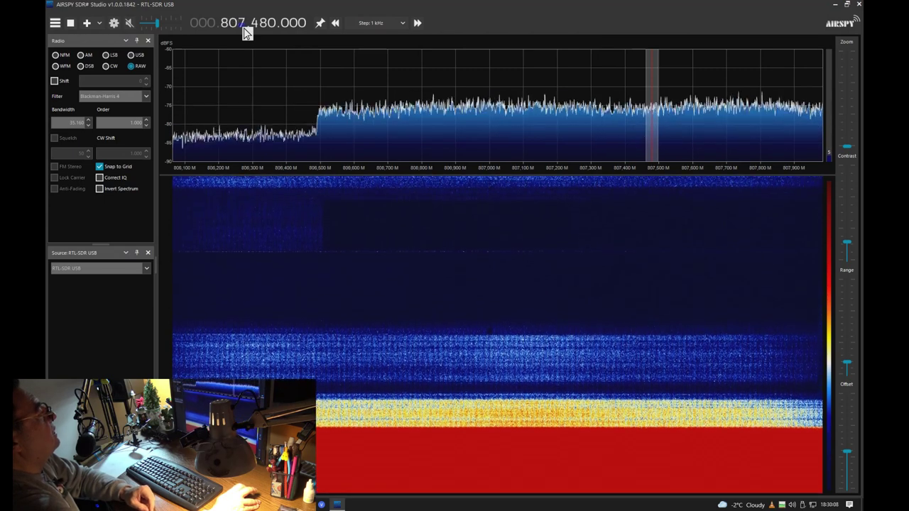
scroll(247, 32, "down", 2)
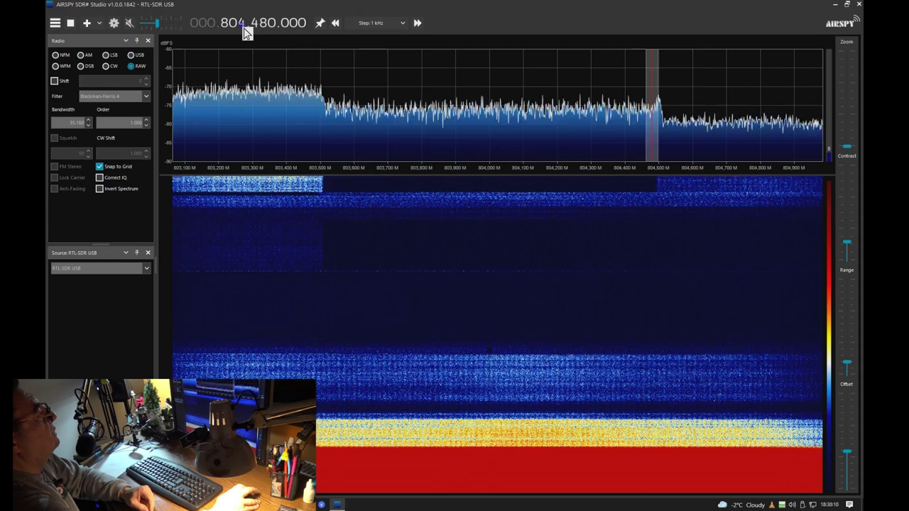
scroll(247, 32, "down", 6)
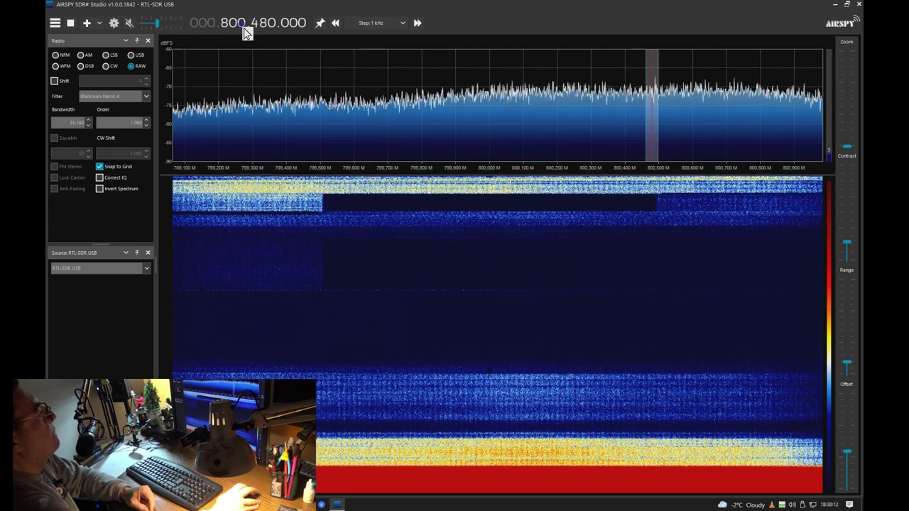
scroll(246, 32, "down", 2)
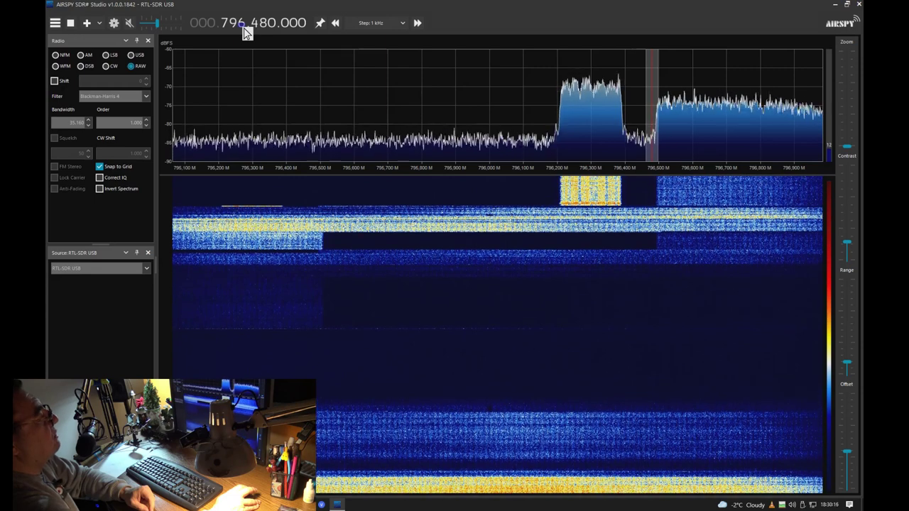
scroll(246, 32, "down", 1)
scroll(247, 32, "down", 6)
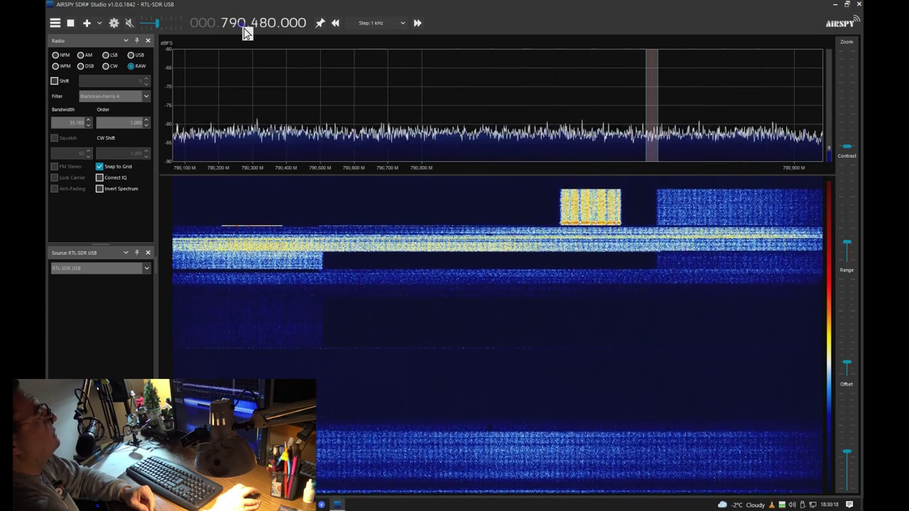
scroll(246, 32, "down", 4)
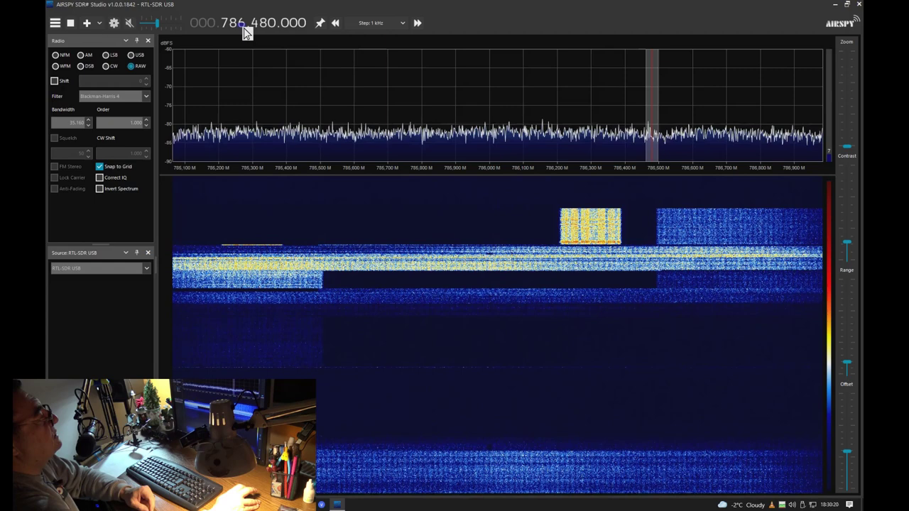
scroll(246, 32, "up", 2)
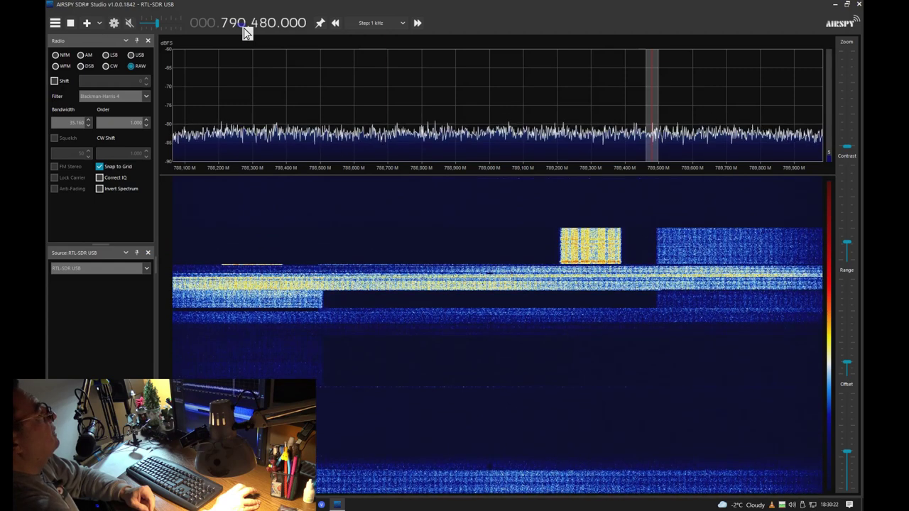
scroll(246, 32, "down", 20)
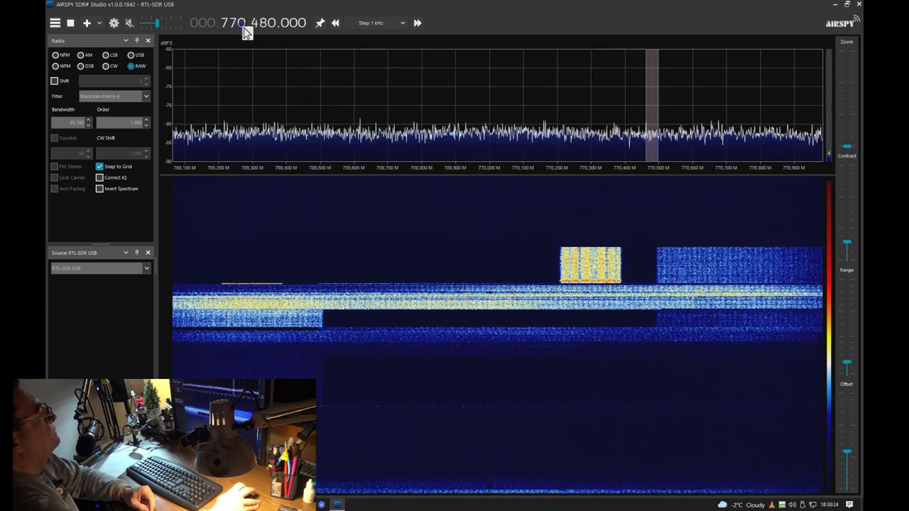
scroll(246, 32, "down", 5)
scroll(246, 32, "up", 7)
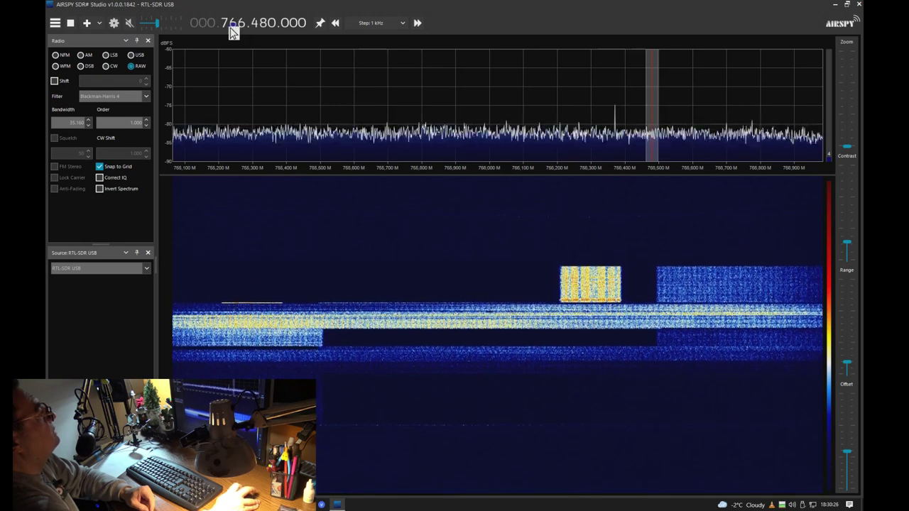
scroll(227, 32, "down", 2)
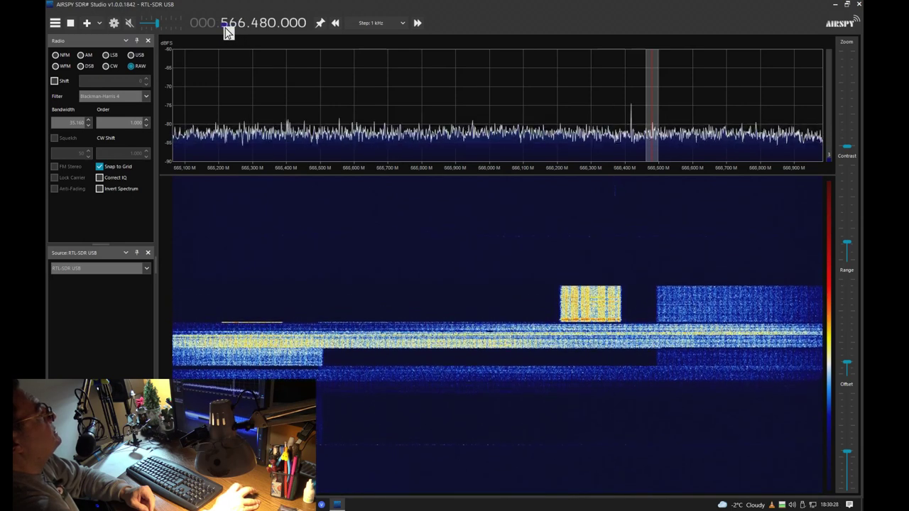
scroll(232, 28, "up", 4)
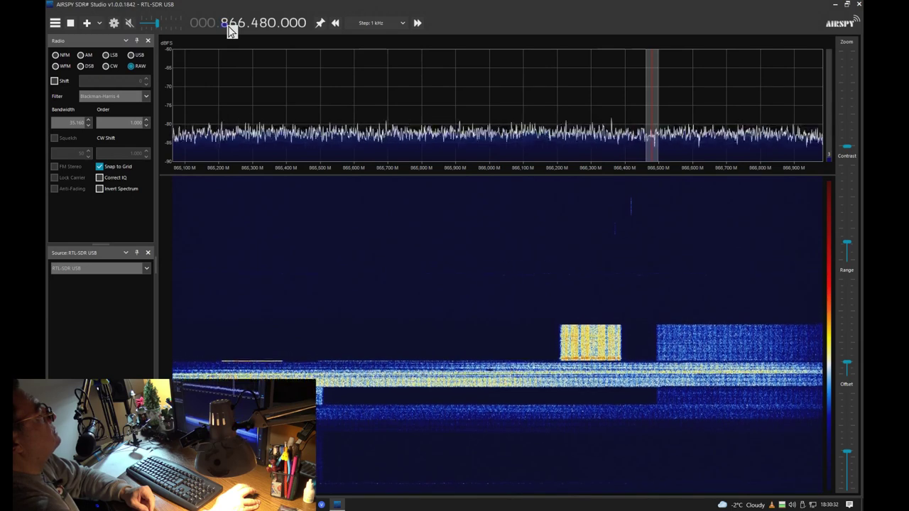
scroll(237, 29, "down", 1)
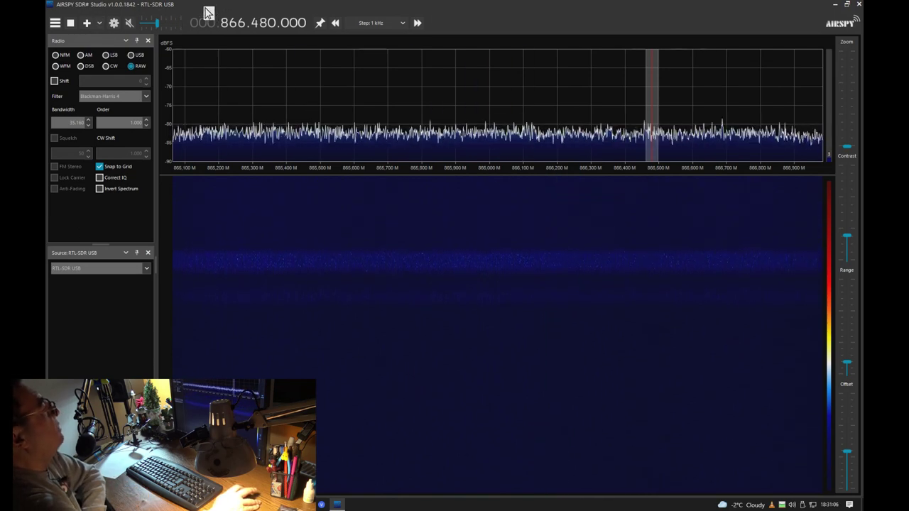
Open the RTL-SDR device settings and close them again without changes.
left_click(114, 24)
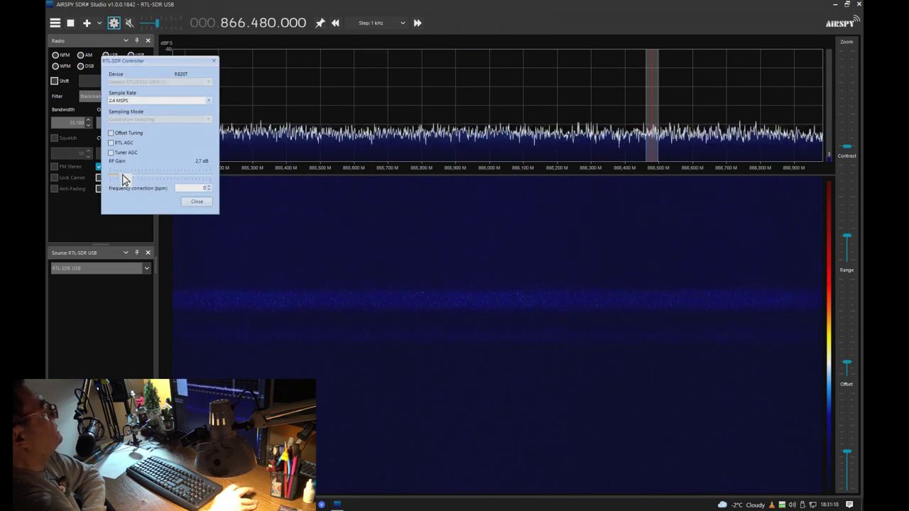
left_click(215, 63)
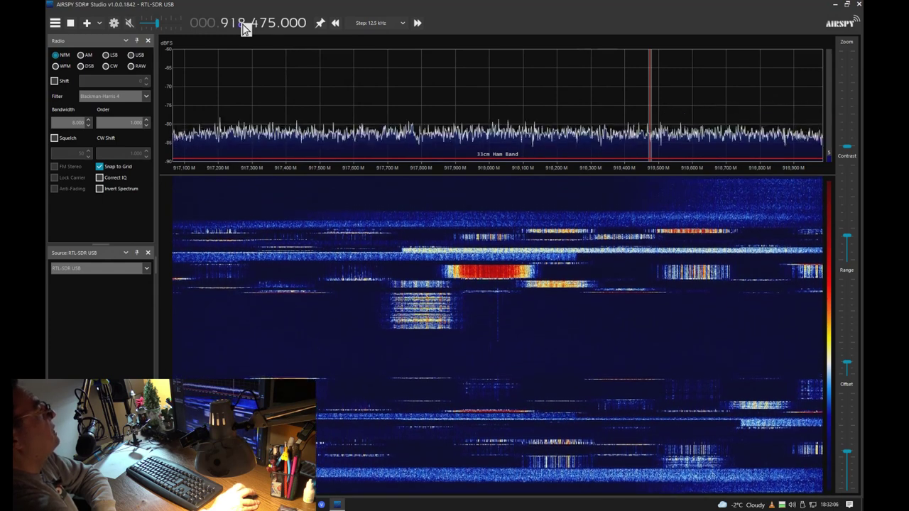
Retune back to 868.475 MHz, spanning about 867.1–868.9 MHz.
scroll(243, 27, "down", 15)
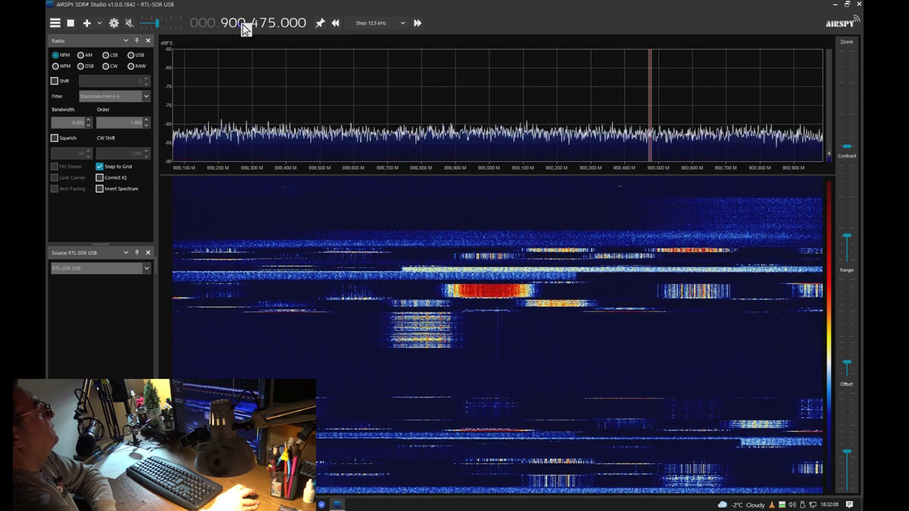
scroll(243, 27, "down", 15)
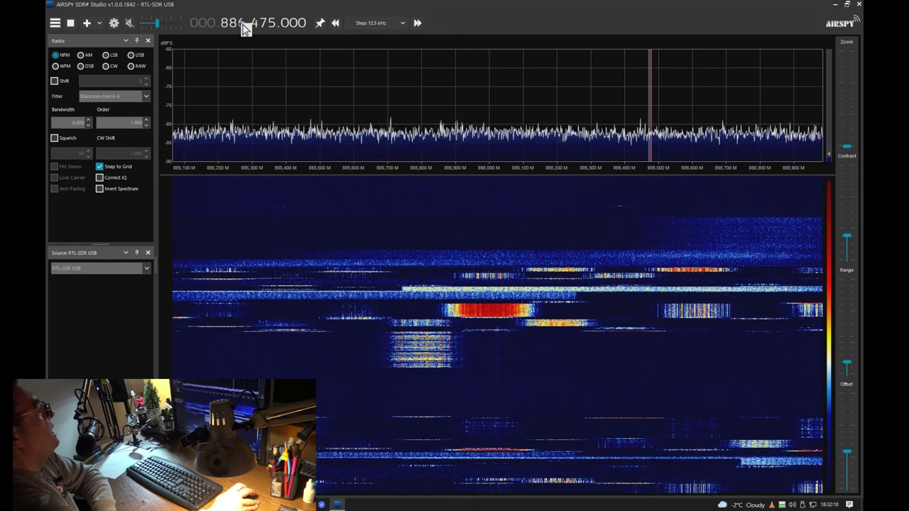
scroll(244, 27, "down", 16)
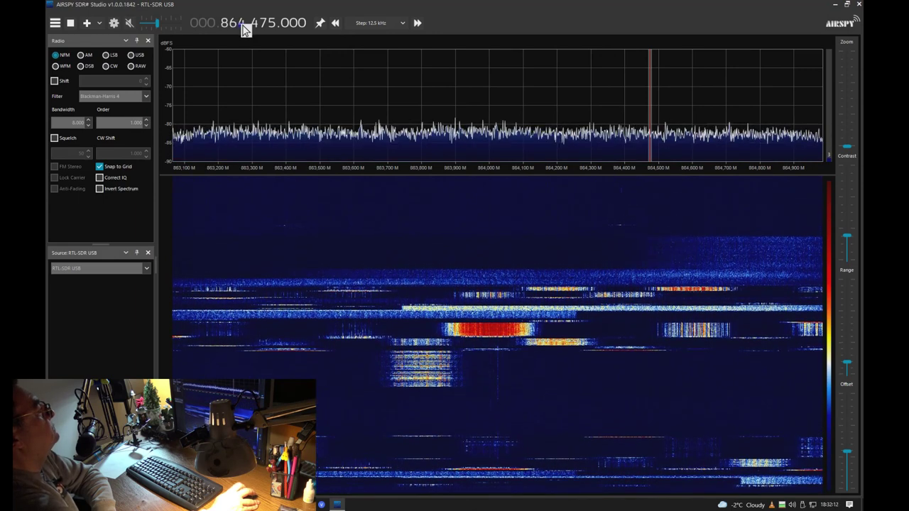
scroll(243, 27, "up", 5)
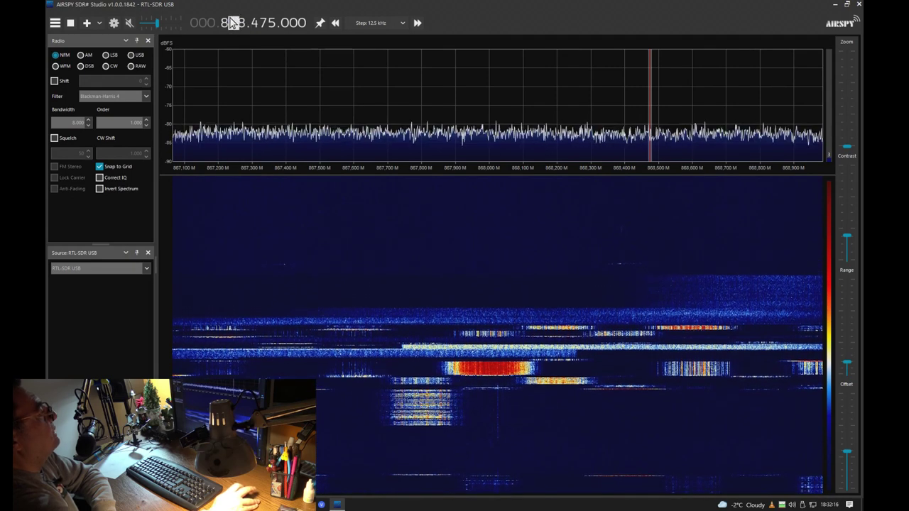
Raise the RF gain from 2.7 dB to 43.9 dB in the RTL-SDR controller.
left_click(114, 23)
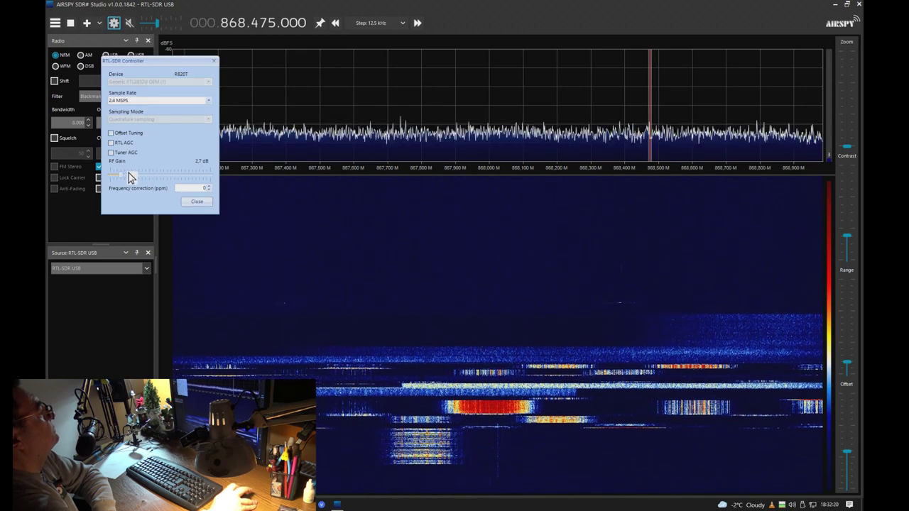
left_click_drag(122, 174, 201, 178)
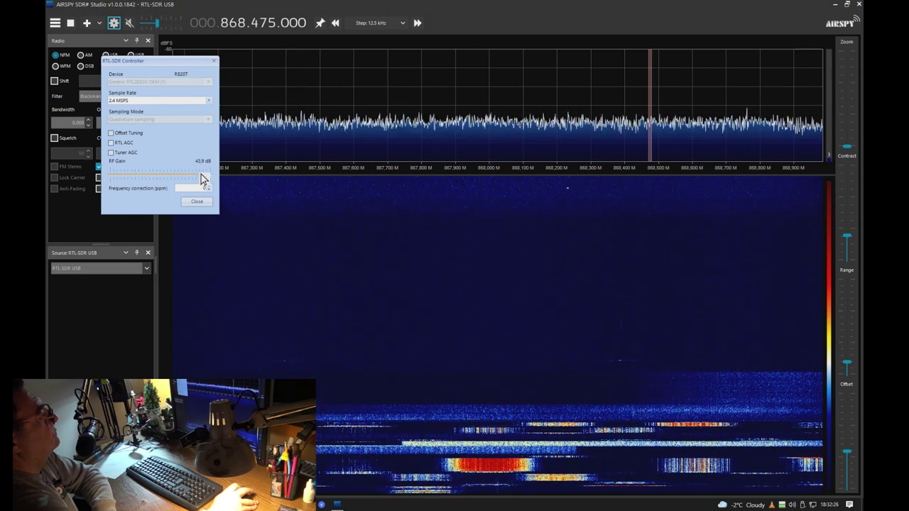
left_click(214, 61)
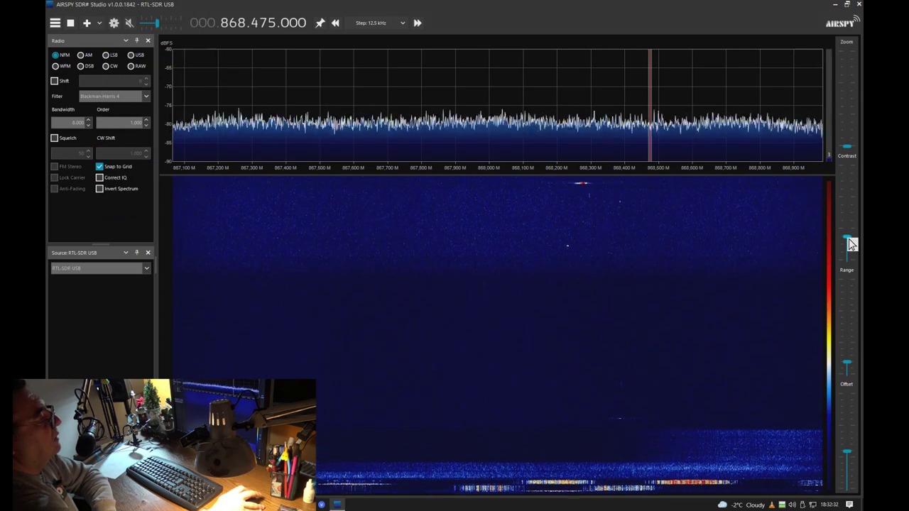
Adjust the waterfall range, zoom in, tune to 867.975 MHz, then widen the span slightly.
left_click_drag(851, 243, 852, 251)
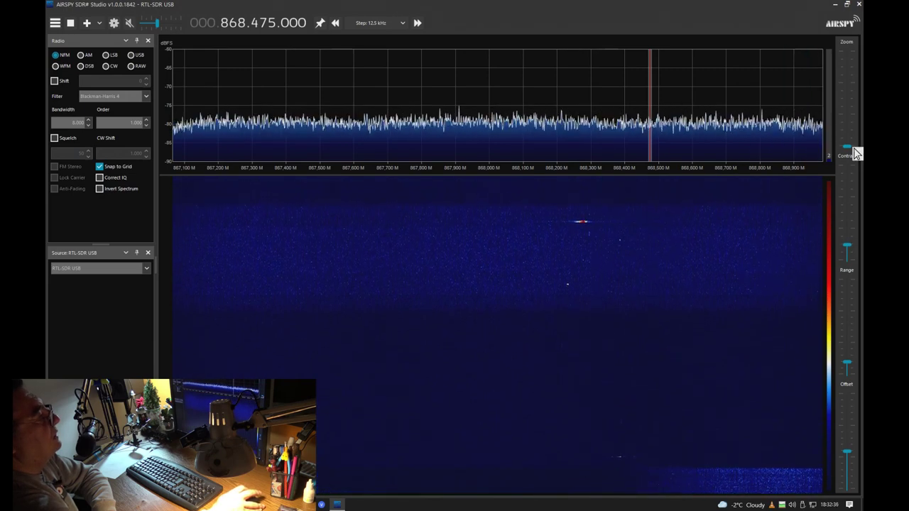
left_click_drag(851, 151, 852, 135)
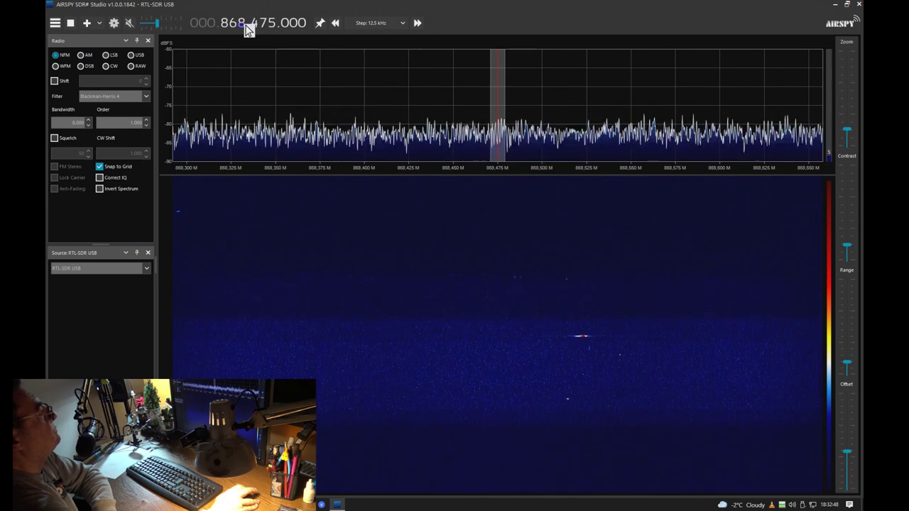
scroll(254, 26, "down", 5)
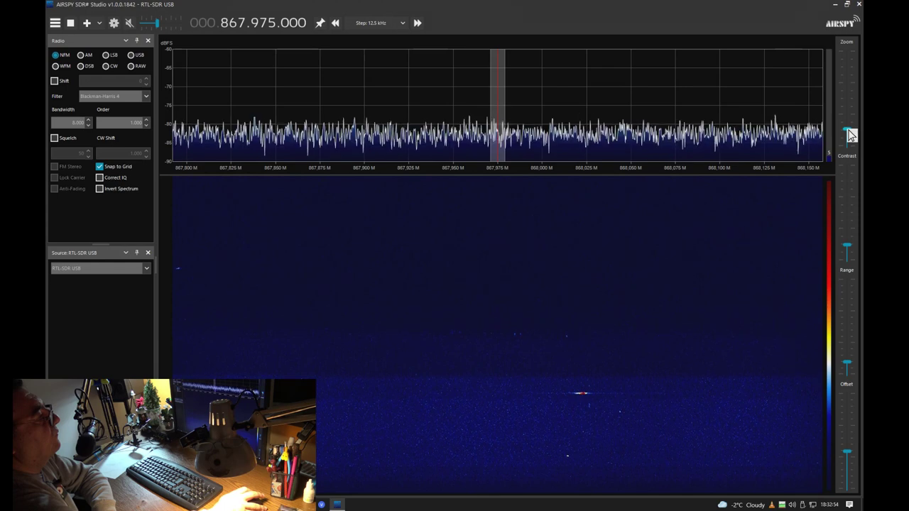
left_click_drag(851, 134, 851, 140)
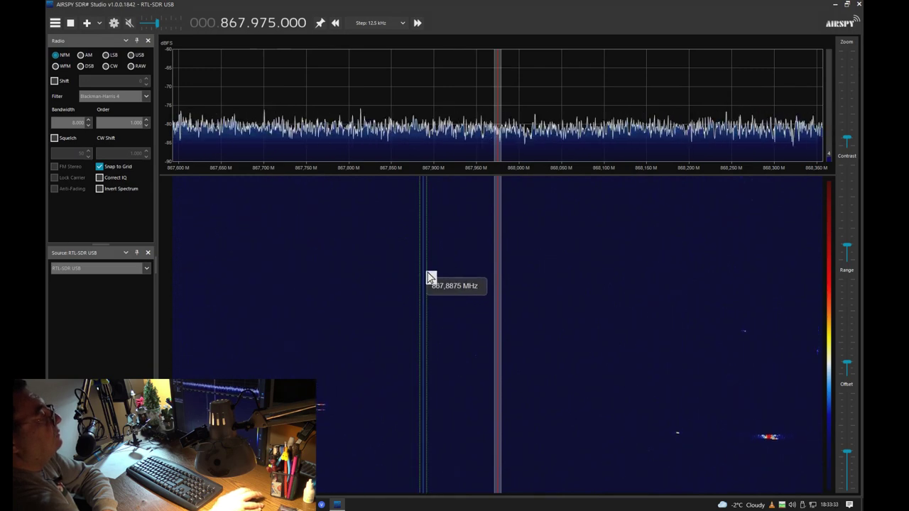
Step the tuning down to 821.975 MHz to reveal the strong wideband signal below 820.8 MHz.
scroll(409, 310, "down", 3)
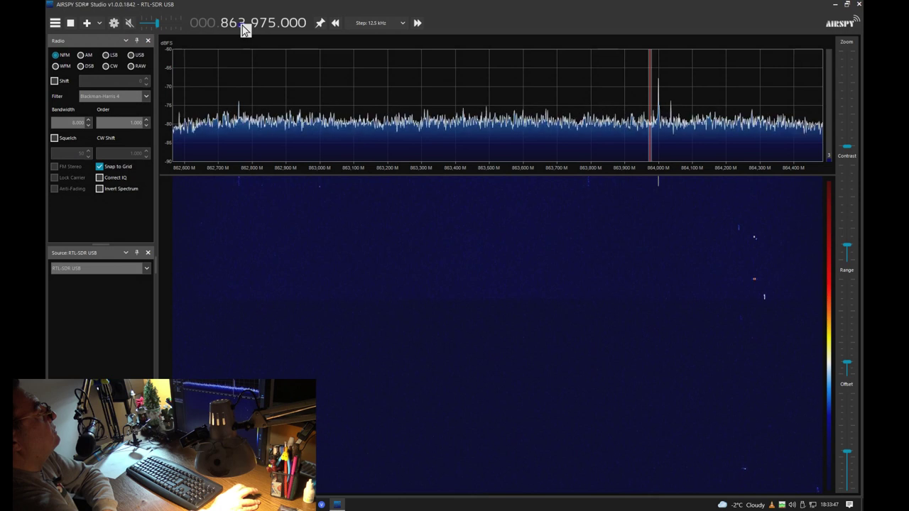
scroll(242, 26, "down", 18)
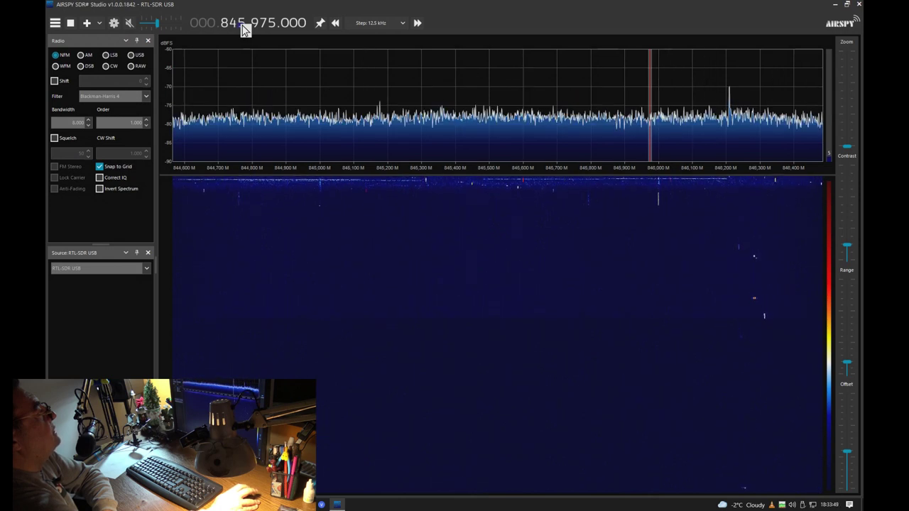
scroll(242, 26, "down", 10)
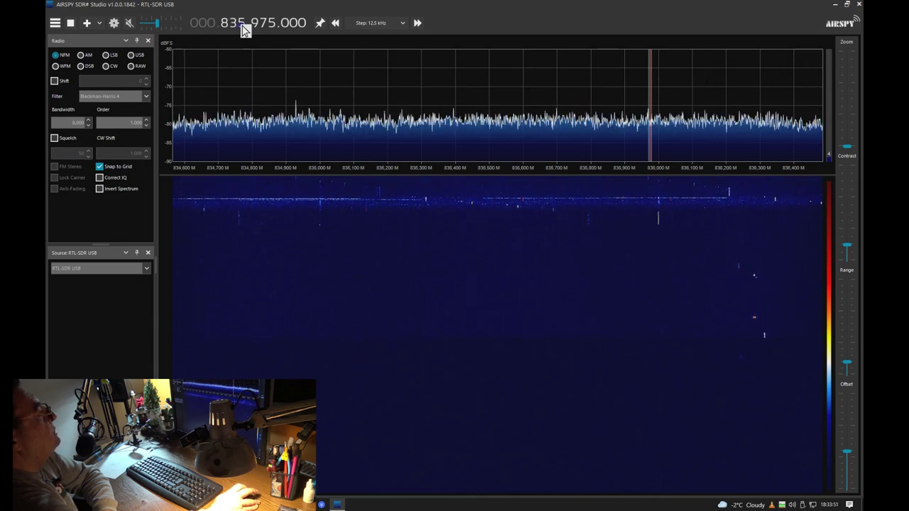
scroll(243, 26, "down", 8)
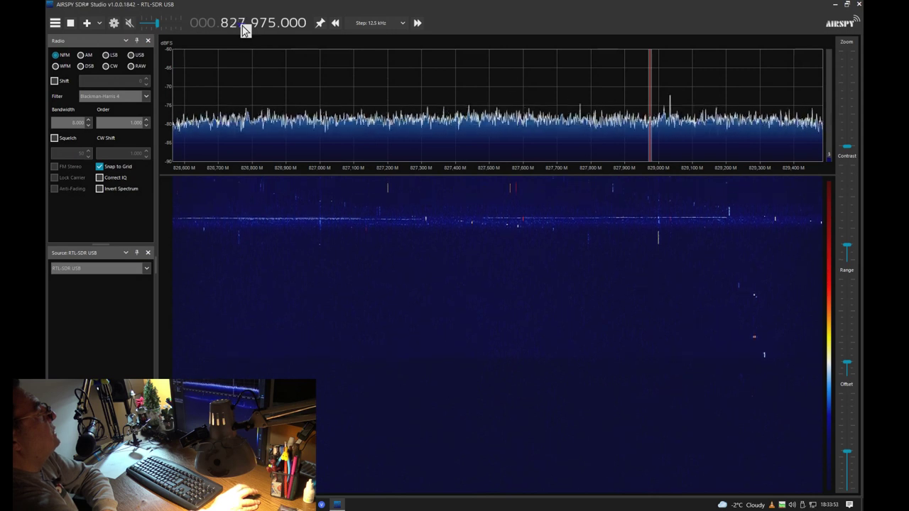
scroll(242, 26, "down", 6)
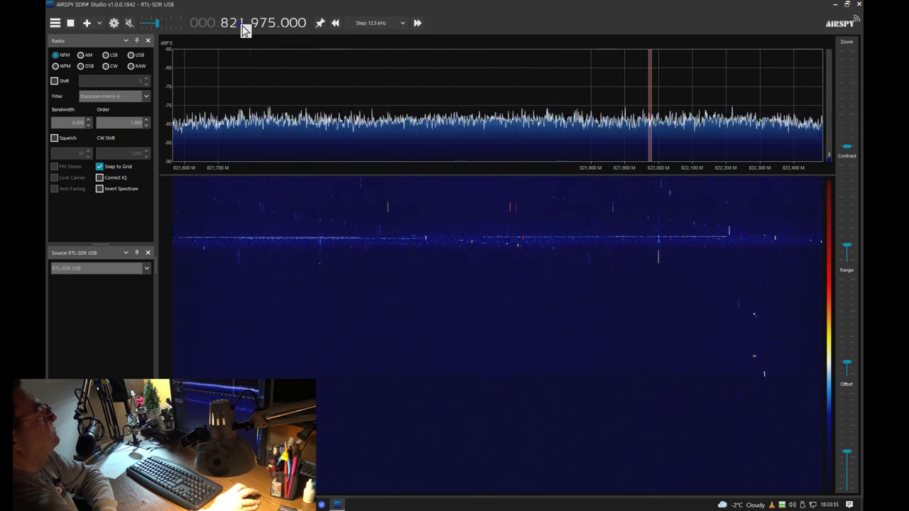
scroll(242, 25, "down", 1)
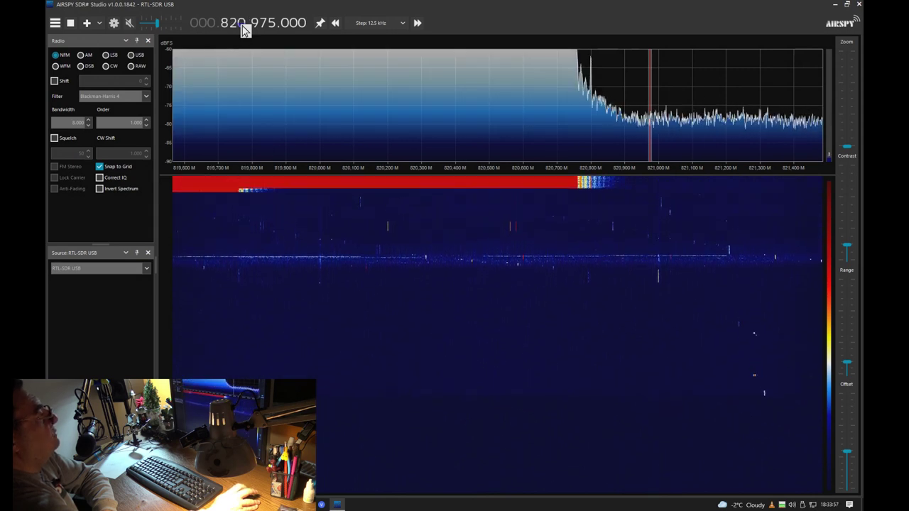
scroll(242, 25, "up", 1)
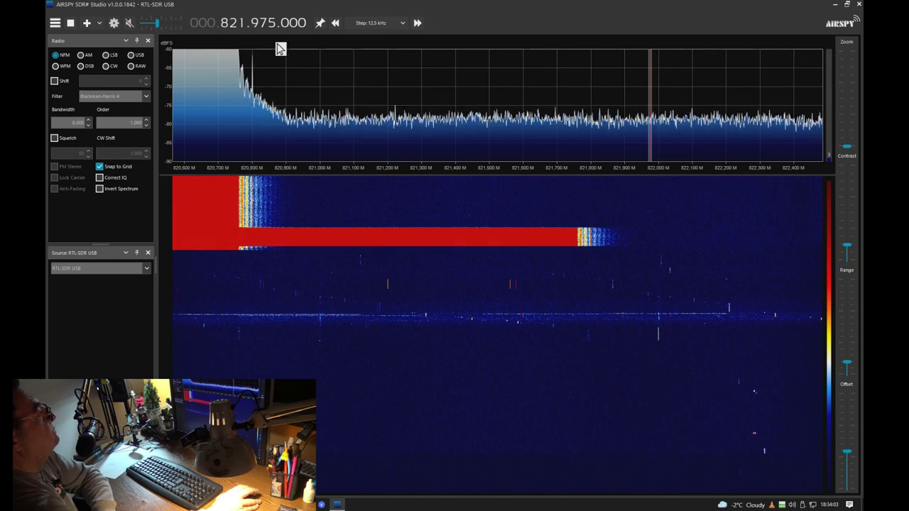
Tune up to 926.2125 MHz to view the strong signals around 920–926 MHz.
scroll(316, 91, "up", 19)
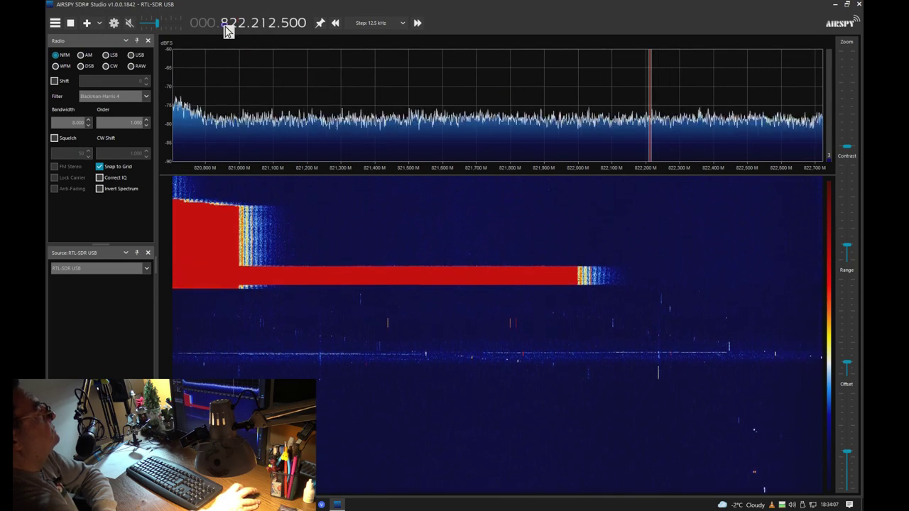
scroll(225, 27, "up", 2)
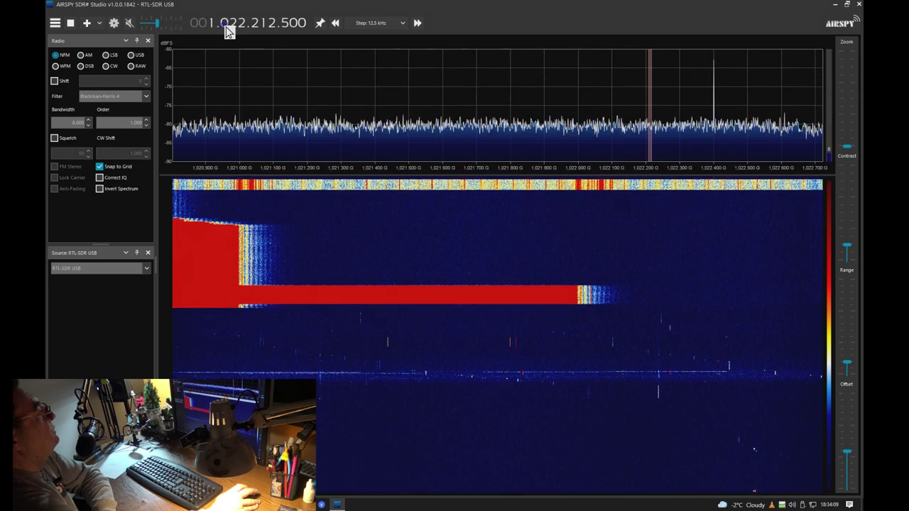
scroll(227, 29, "down", 1)
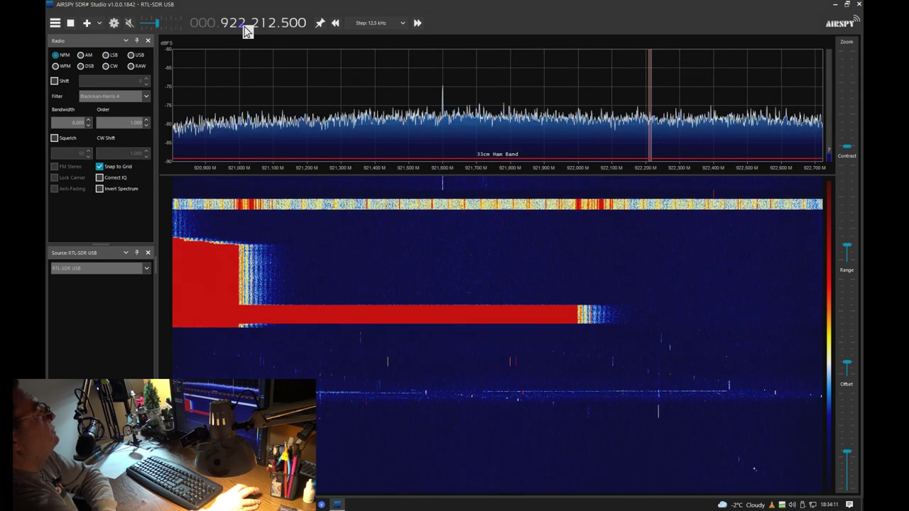
scroll(245, 30, "up", 4)
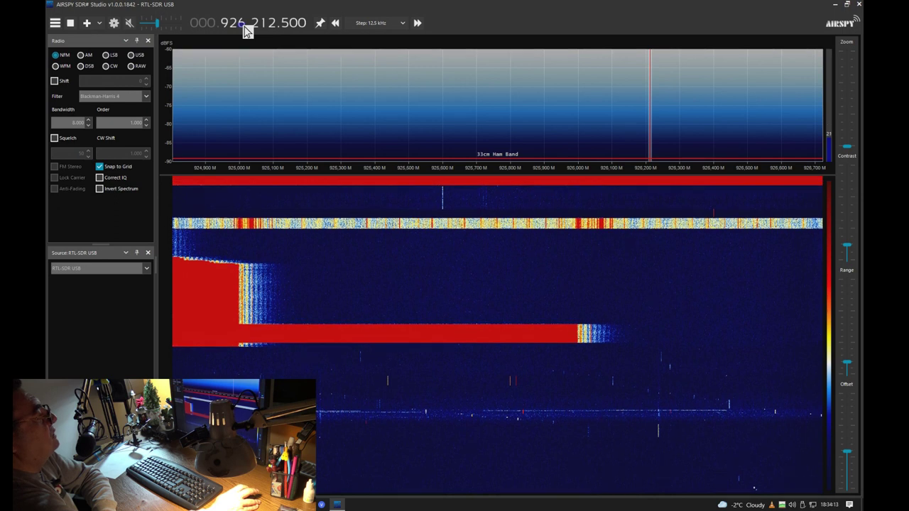
Step back down through 902 and 883 MHz to 868.2125 MHz.
scroll(245, 30, "down", 1)
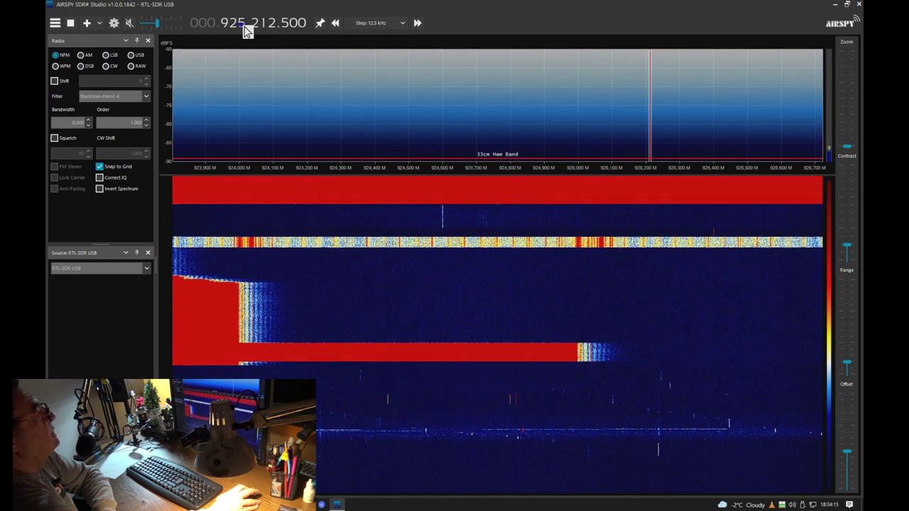
scroll(245, 30, "down", 3)
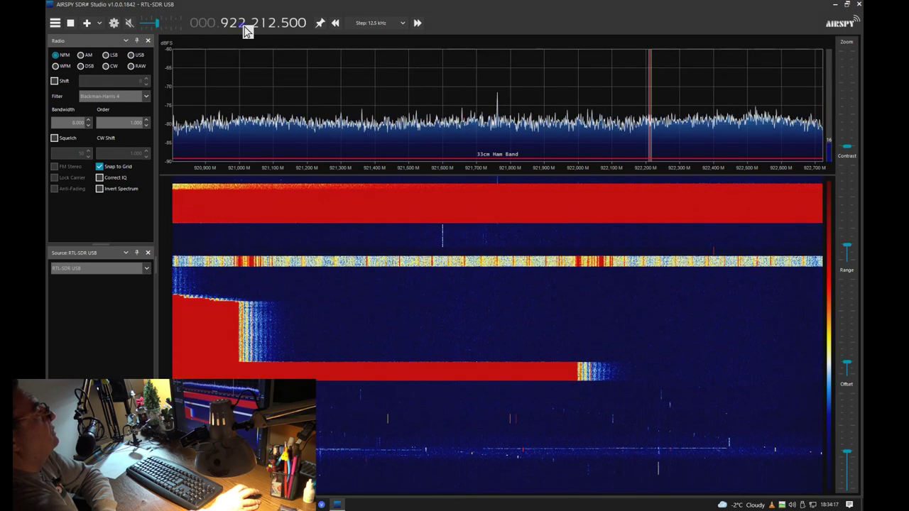
scroll(245, 30, "down", 20)
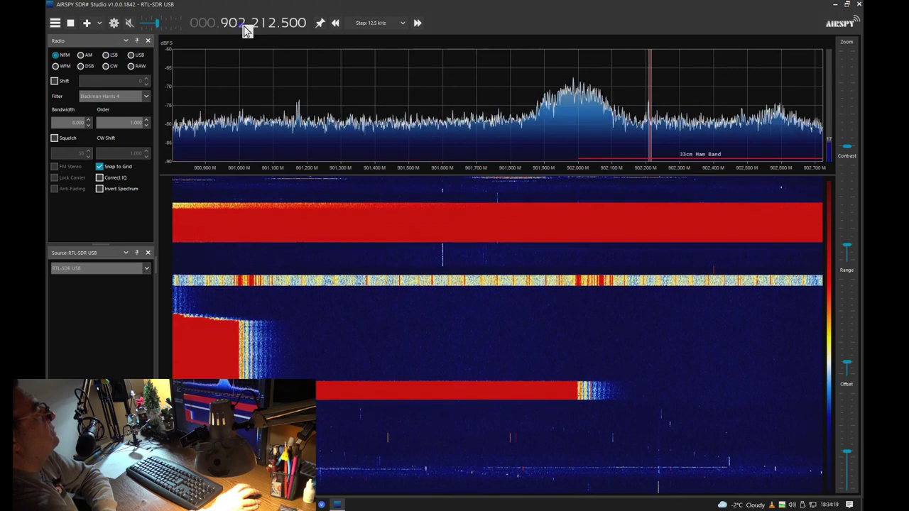
scroll(244, 29, "down", 19)
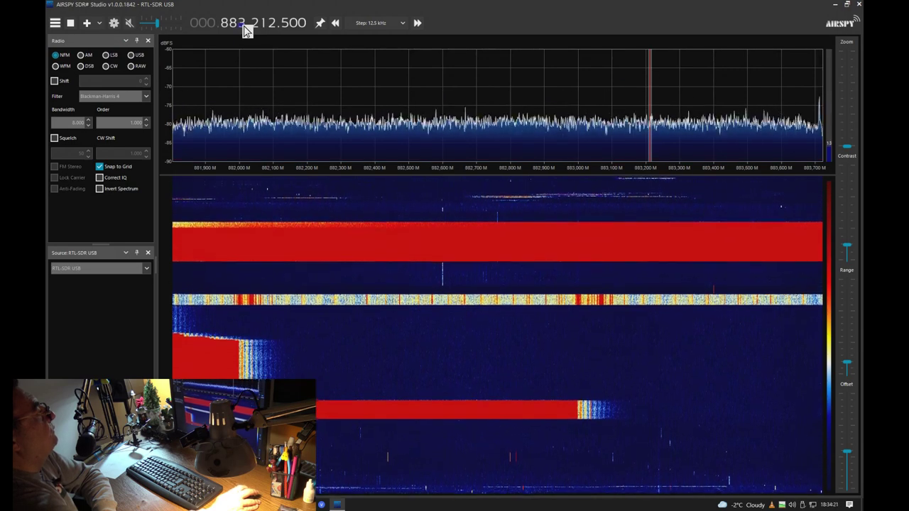
scroll(245, 30, "down", 13)
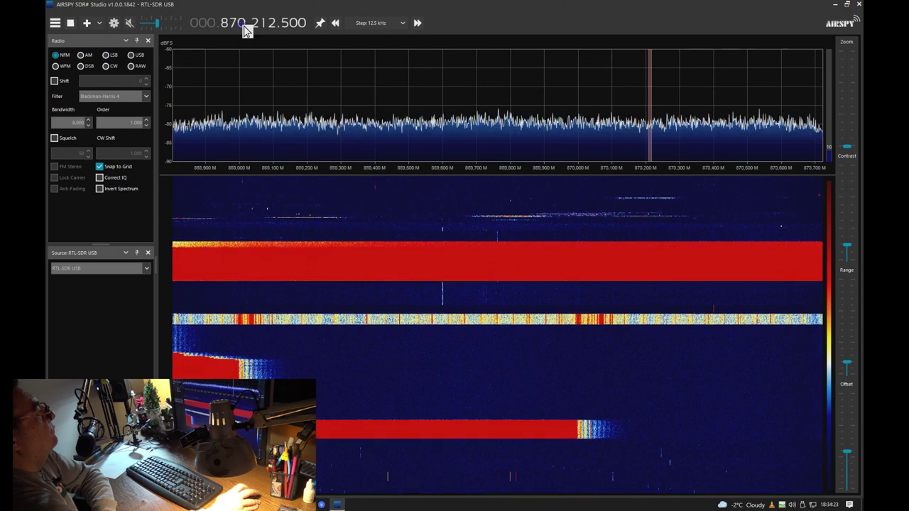
scroll(245, 30, "down", 3)
scroll(246, 29, "up", 1)
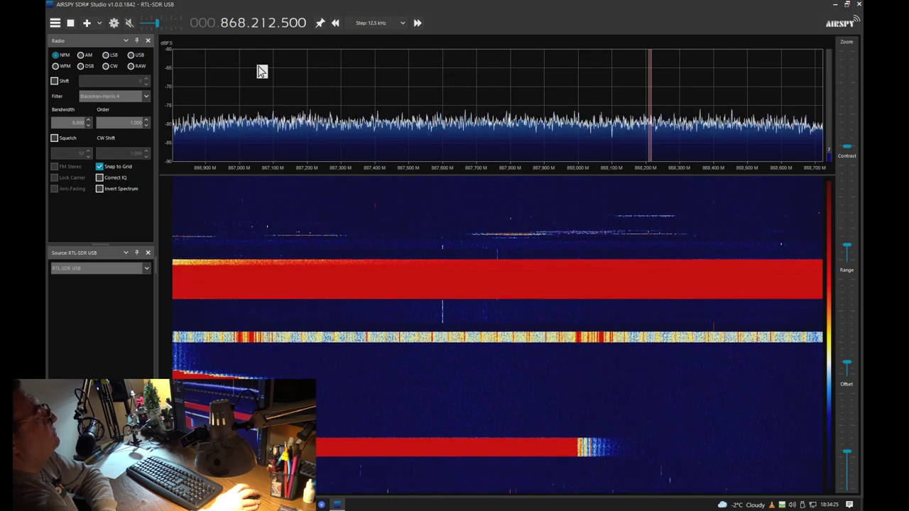